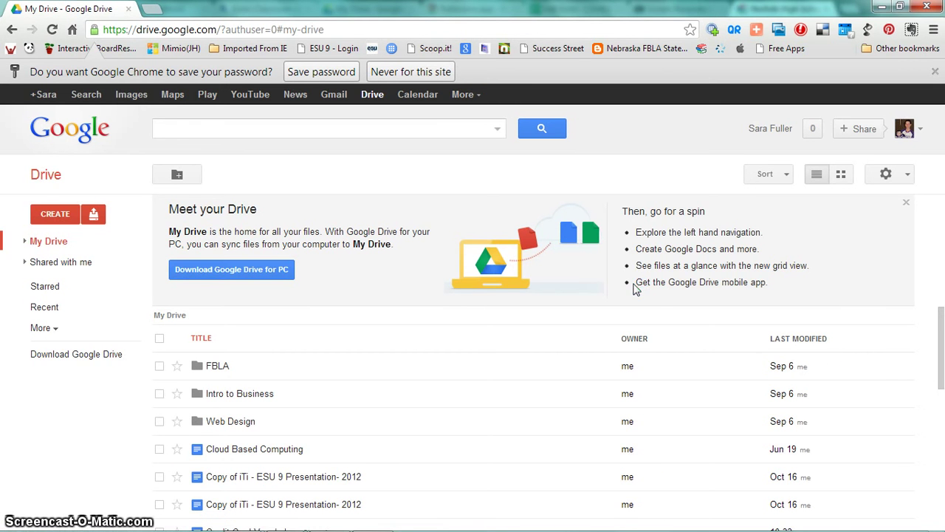
Step: Create a new form in Drive, title it "Practice Form" and save it
left_click(63, 215)
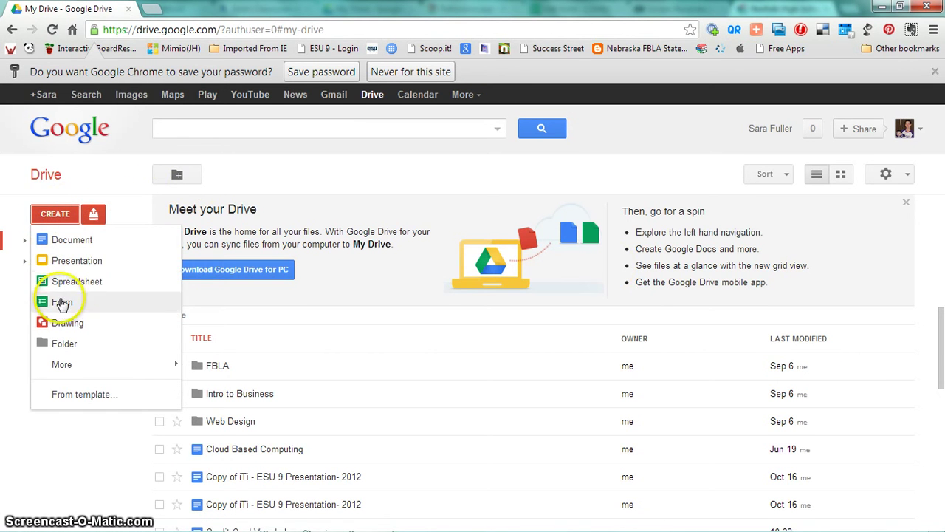
left_click(62, 303)
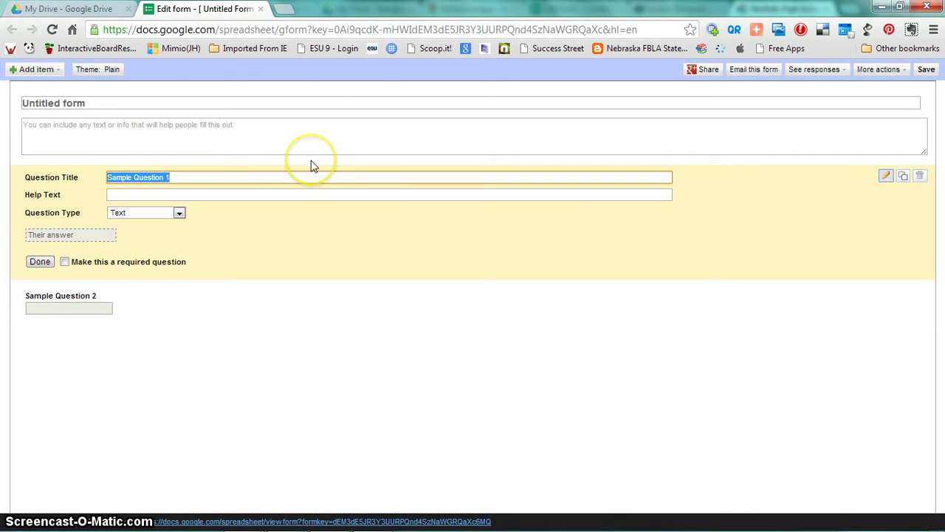
triple_click(105, 103)
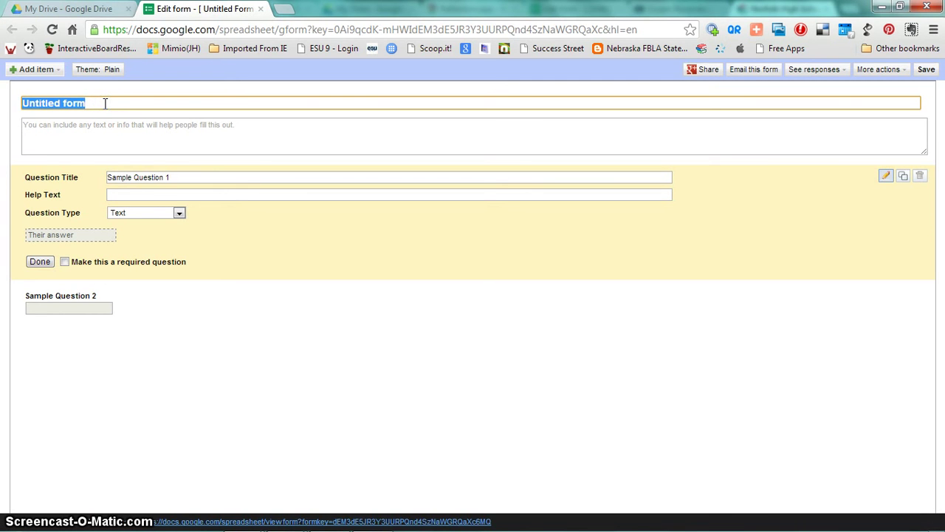
type("Practice Form")
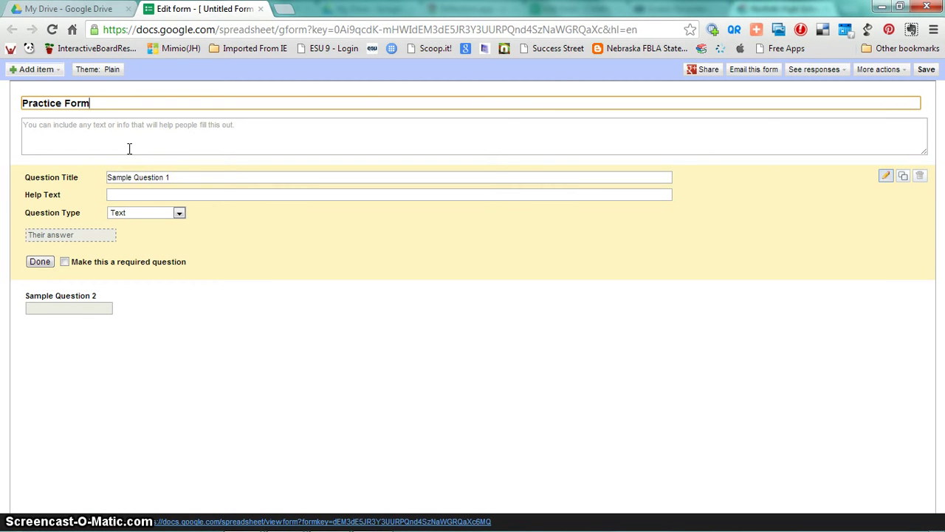
left_click(927, 72)
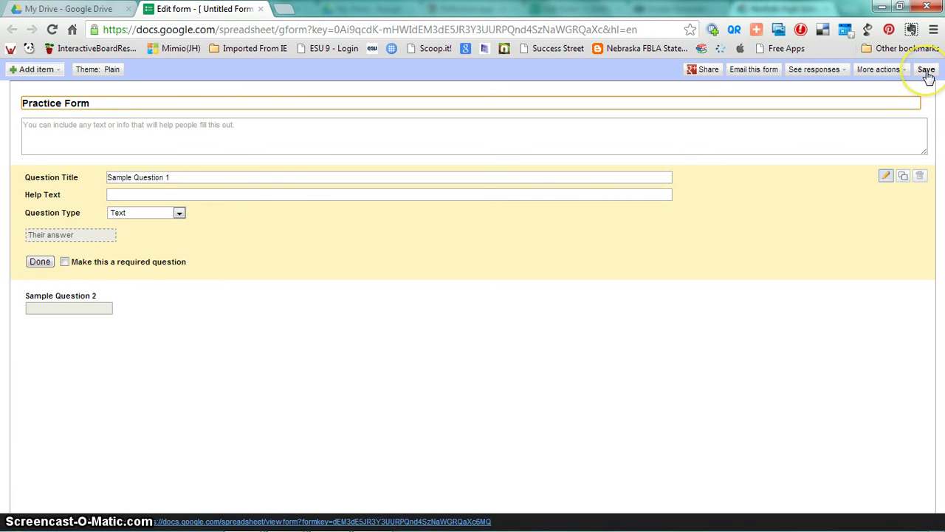
left_click(927, 71)
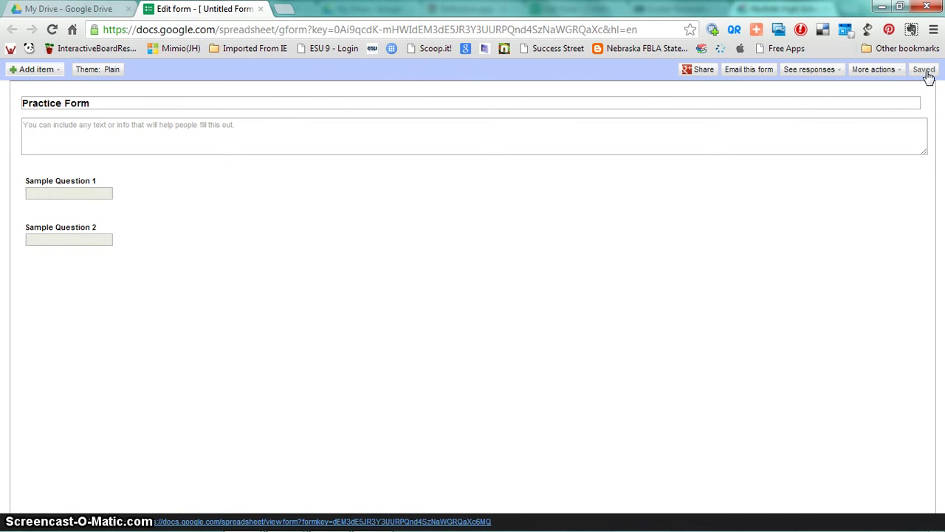
left_click(928, 77)
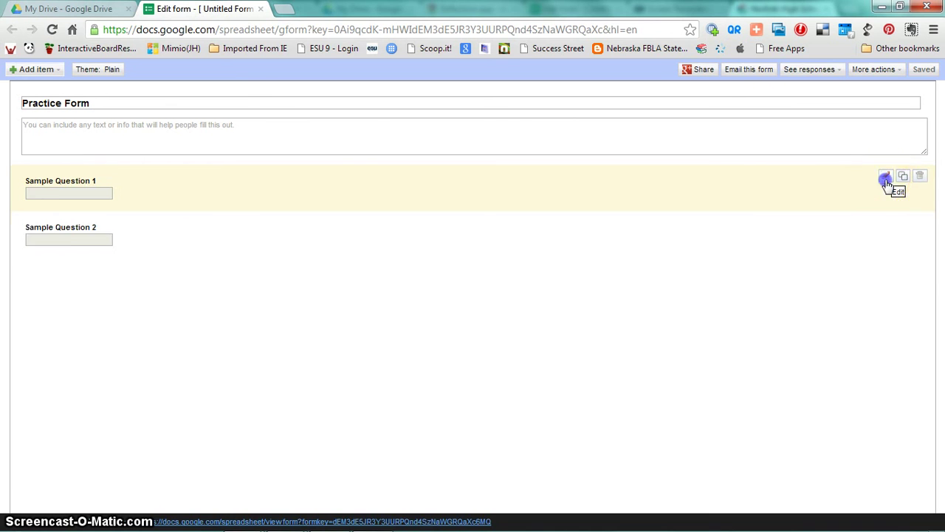
Step: Turn the first sample question into a required text question titled "Name" with the help text "last, first"
left_click(886, 177)
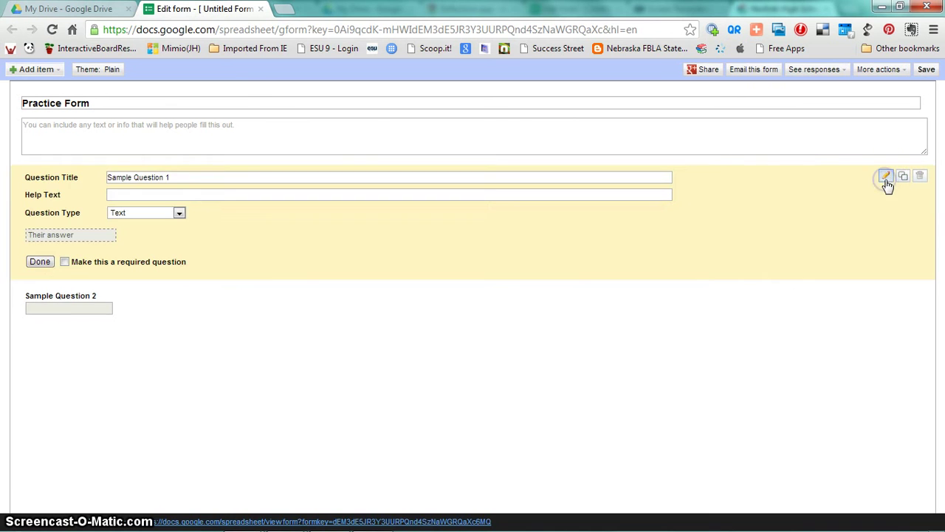
triple_click(192, 180)
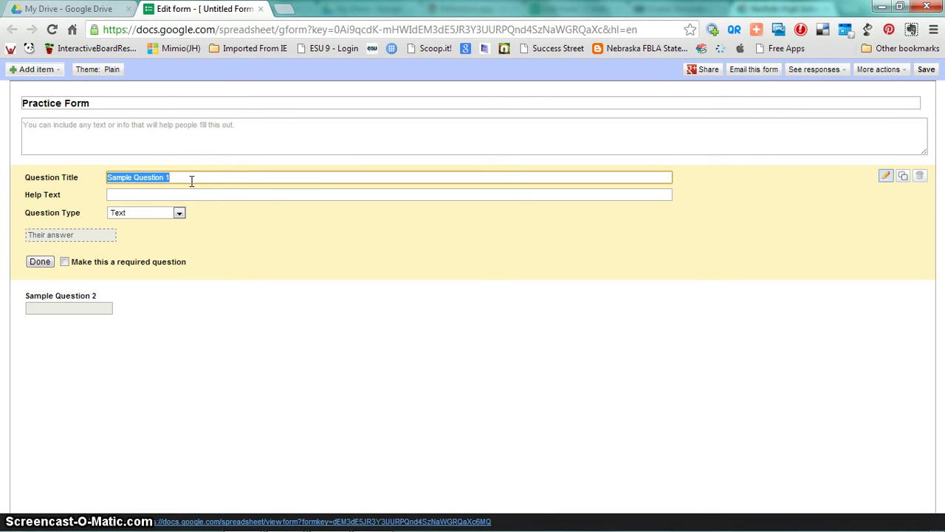
type("Name")
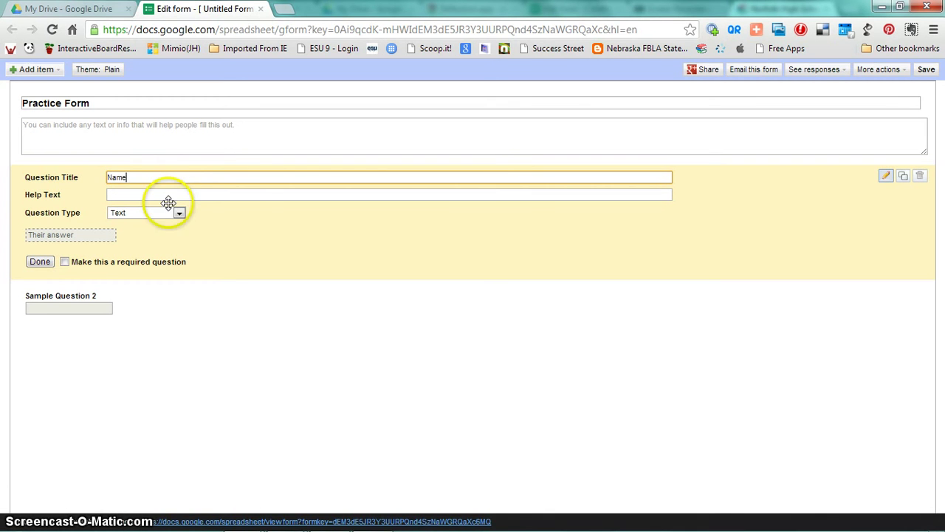
left_click(169, 196)
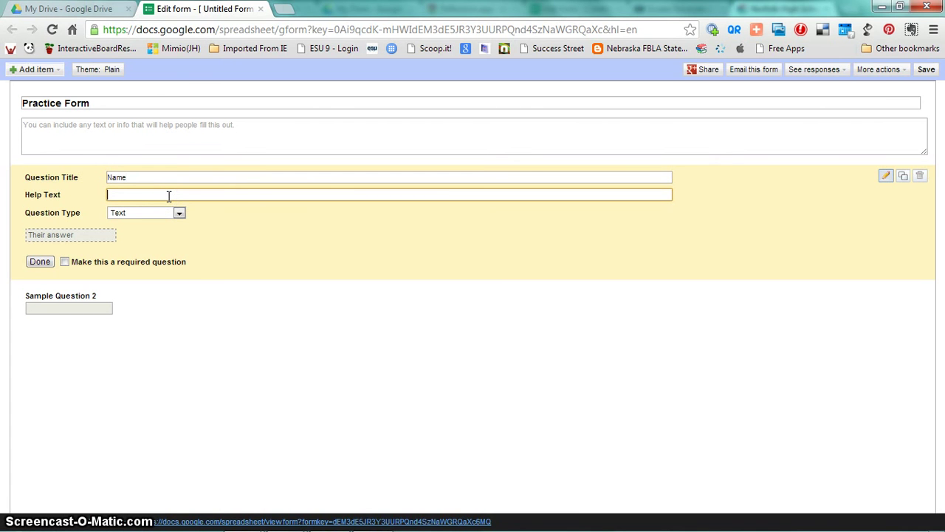
type("last, first")
left_click(65, 262)
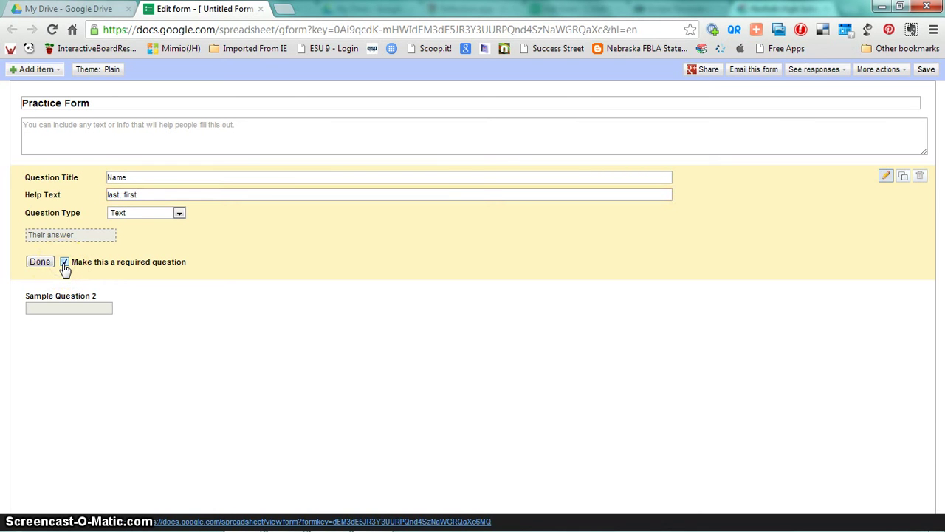
left_click(40, 263)
left_click(40, 263)
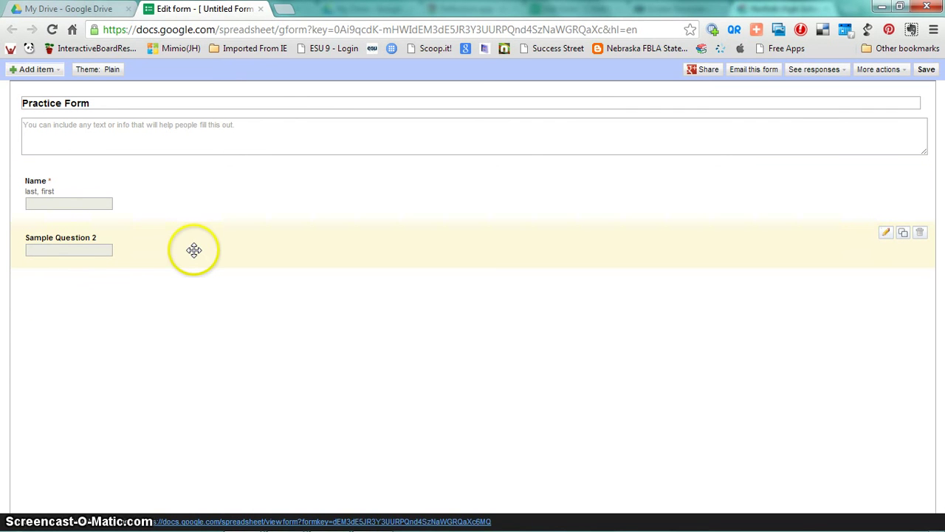
Step: Change the second sample question to paragraph text and title it "What is your favorite holiday and why?"
left_click(887, 234)
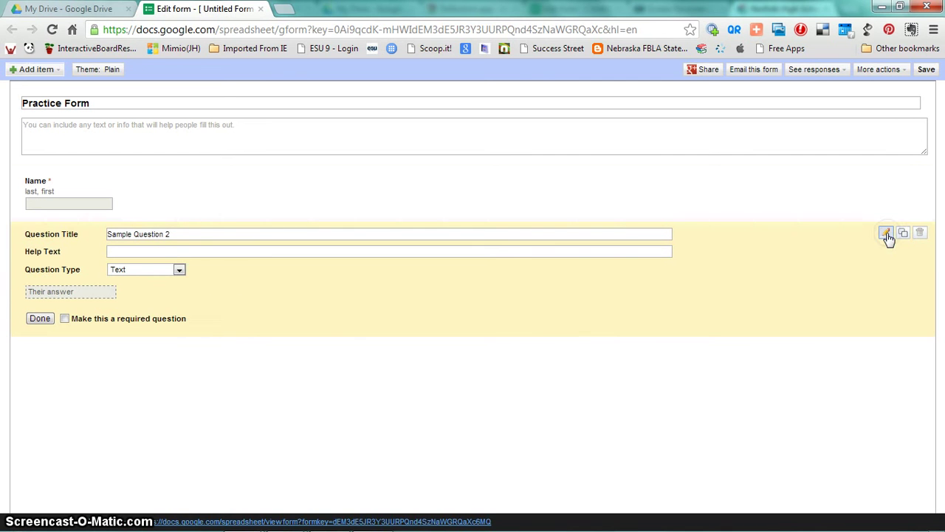
left_click(179, 270)
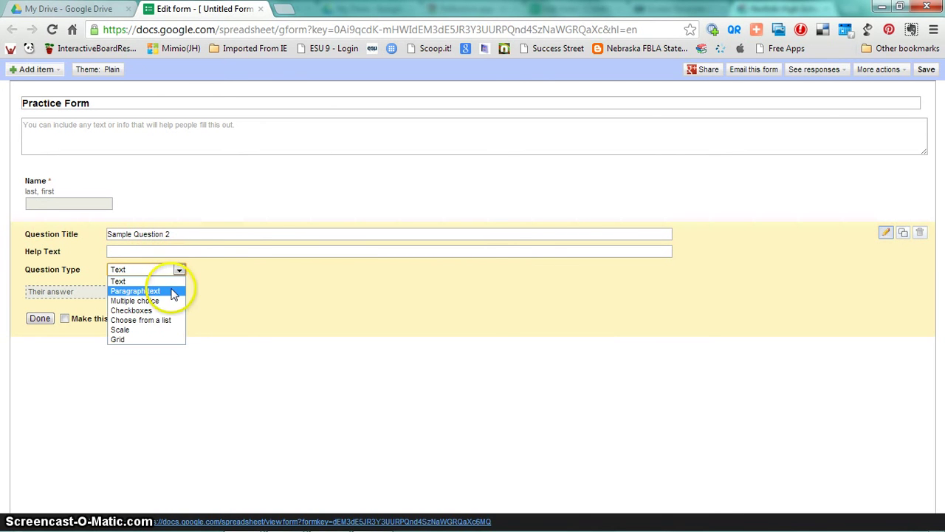
left_click(170, 291)
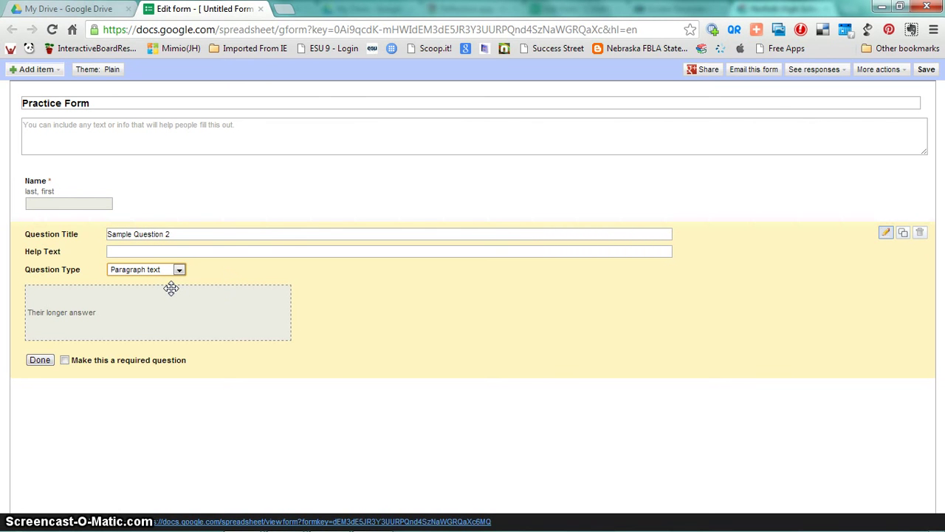
triple_click(182, 234)
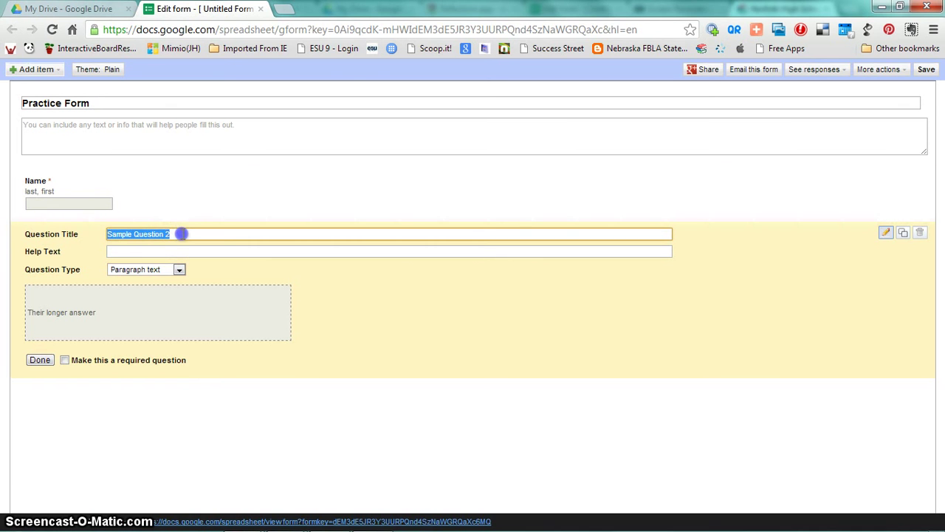
type("Wha")
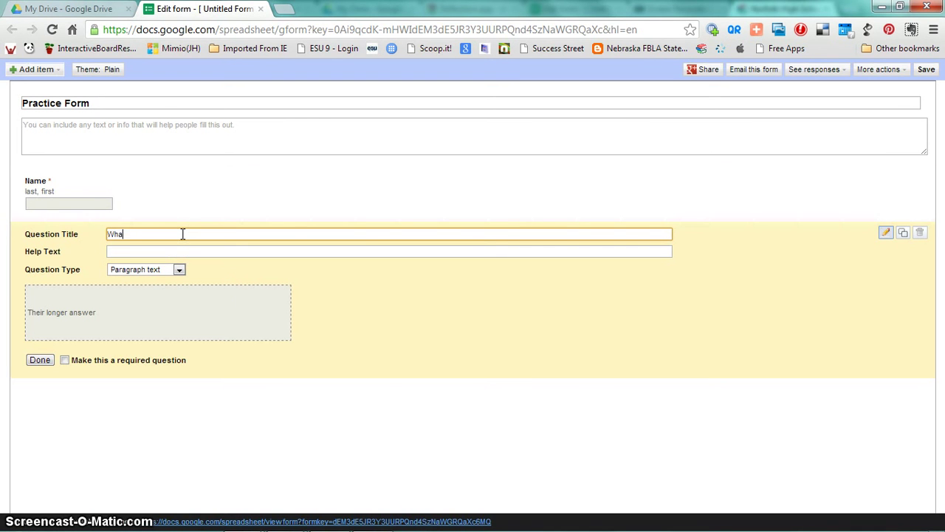
type("t is your favorite holiday and why")
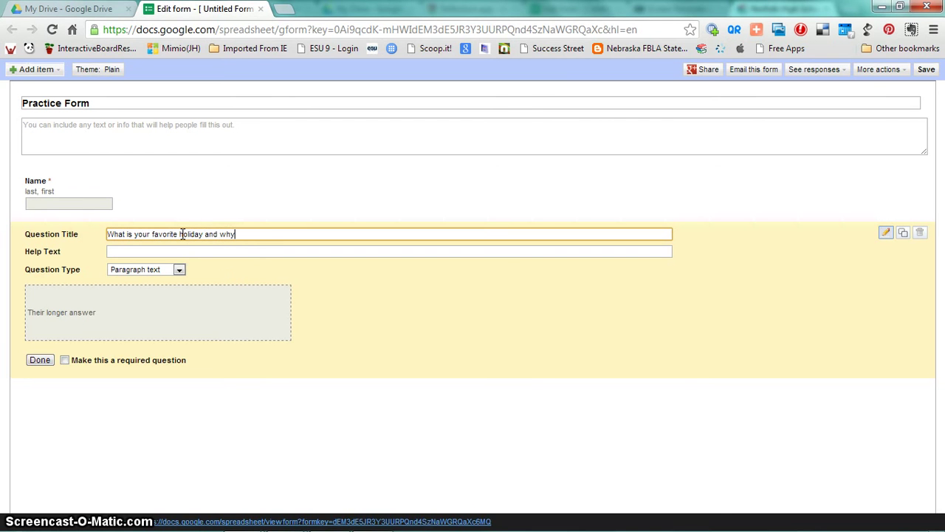
type("?")
left_click(41, 359)
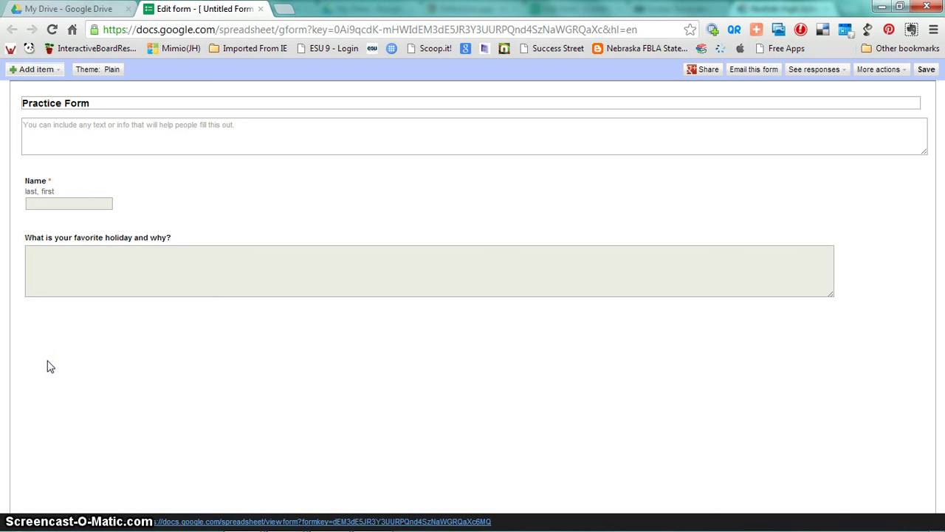
Step: Add a multiple choice question titled "What day is Christmas observed on?"
left_click(58, 74)
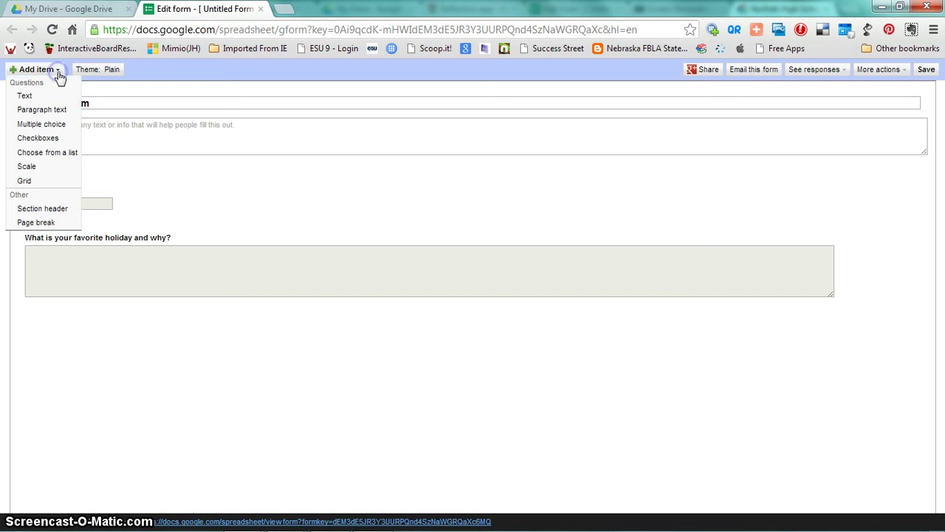
left_click(42, 124)
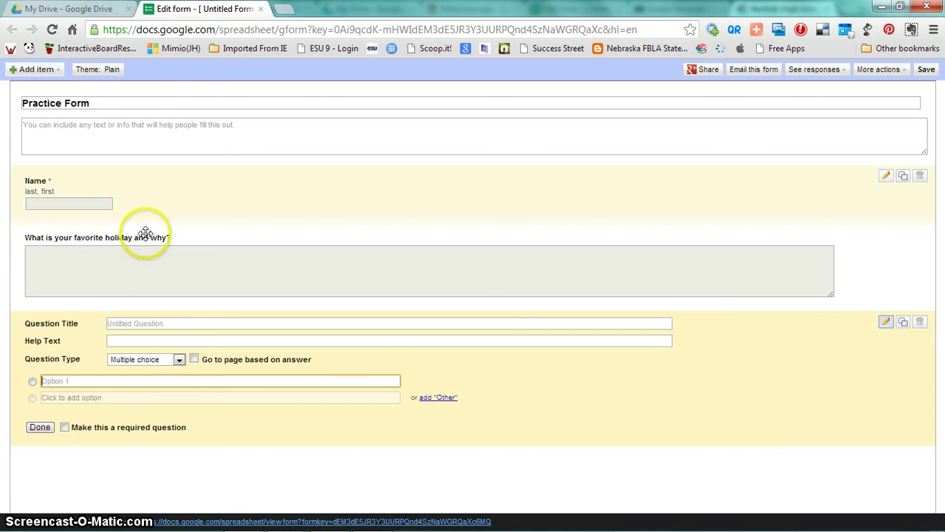
left_click(164, 323)
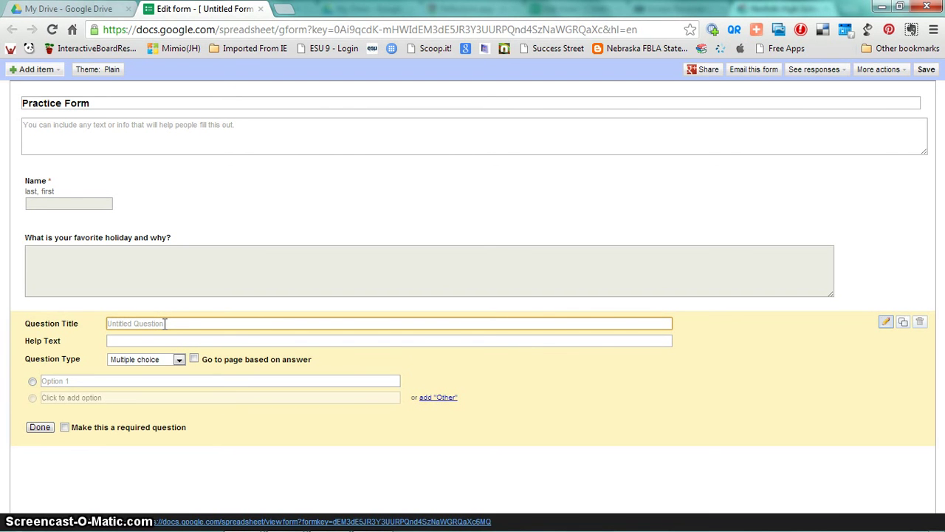
type("What day is Christmas observed on?")
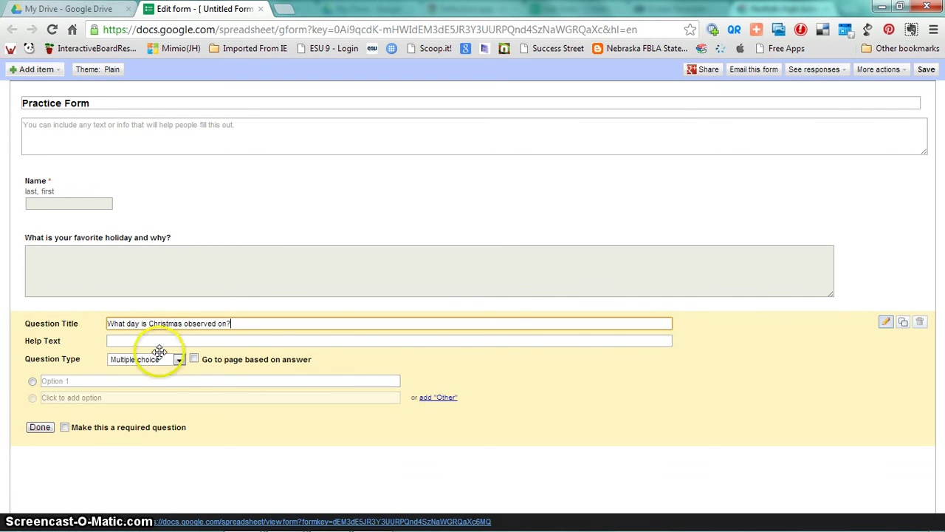
Step: Give the Christmas question the options November 25, December 25, December 24 and Other, and finish editing it
left_click(117, 381)
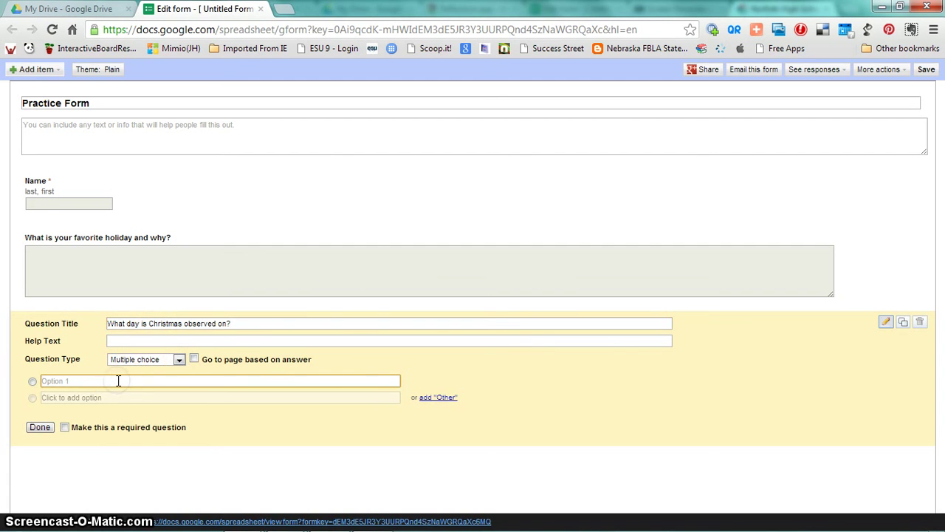
type("November 25")
left_click(109, 397)
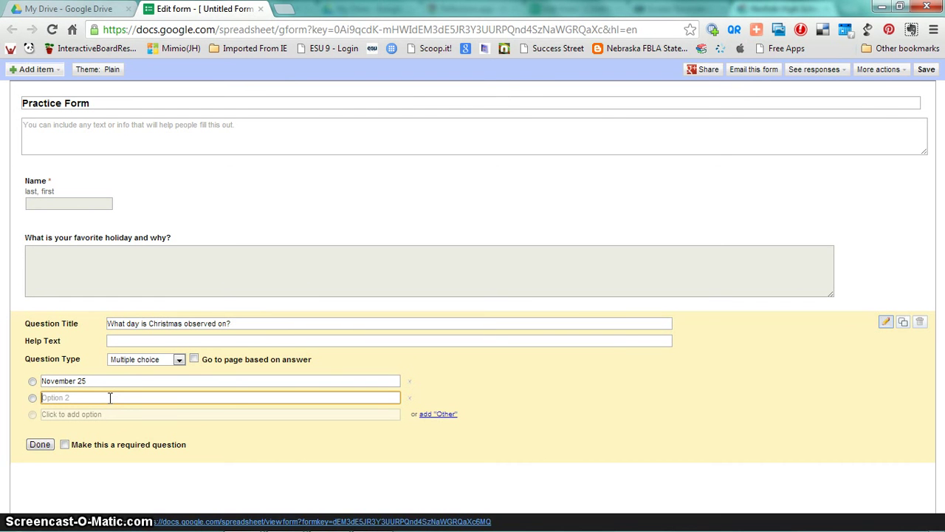
type("December 25")
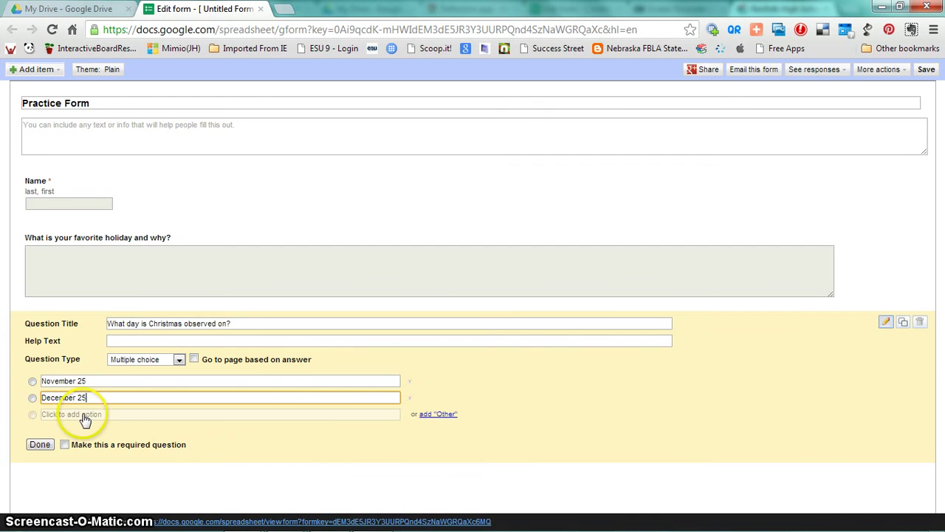
left_click(85, 417)
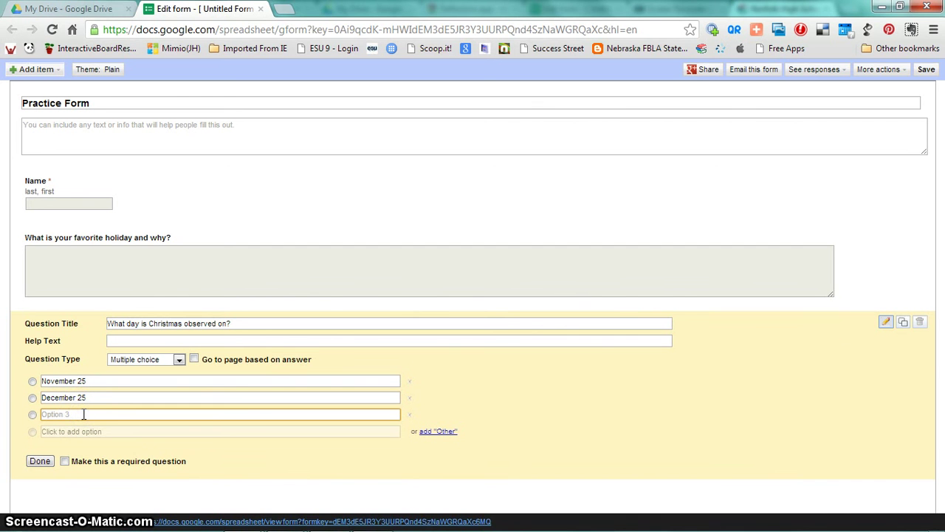
type("December 24")
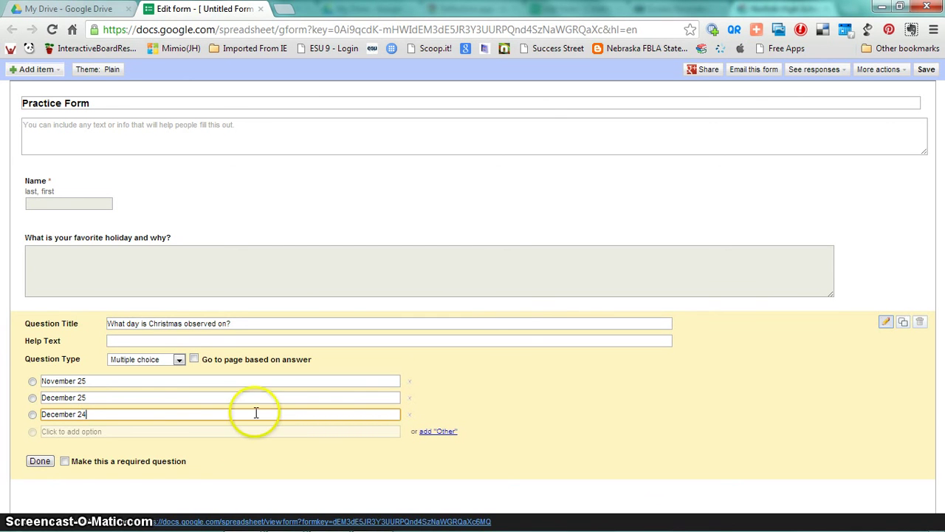
left_click(436, 432)
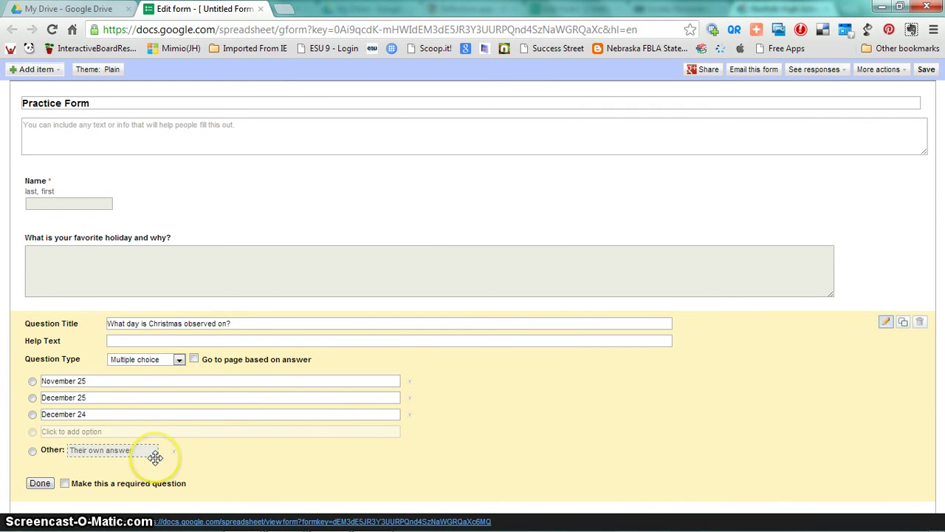
left_click(39, 485)
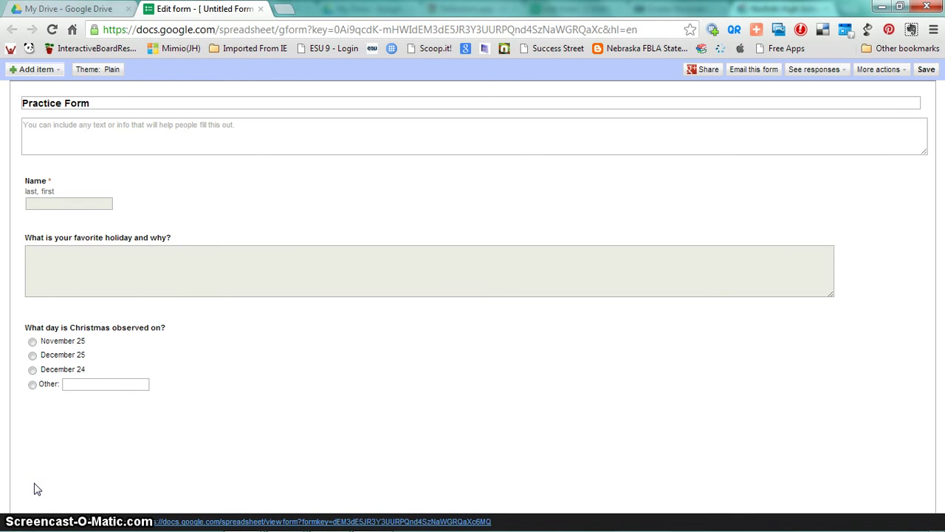
Step: Add a checkboxes question titled "What type of Social Media do you like to use?"
left_click(58, 72)
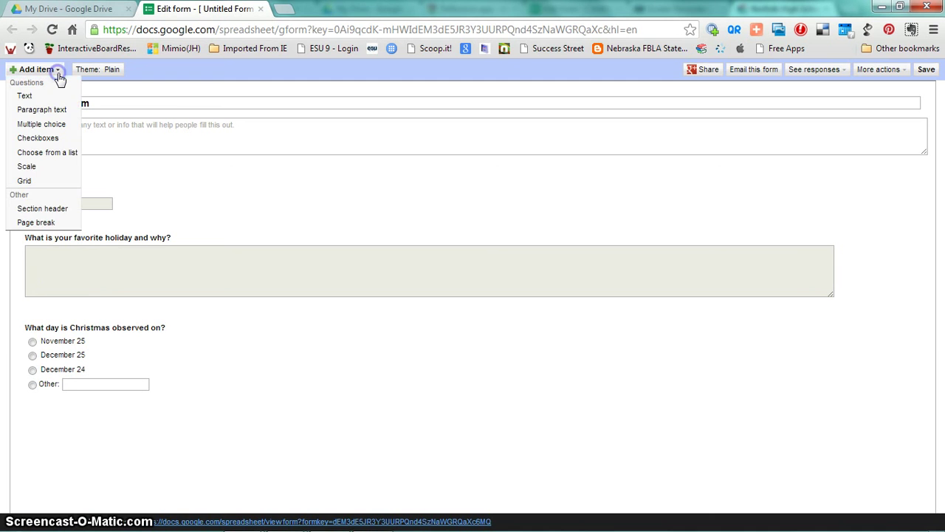
left_click(44, 140)
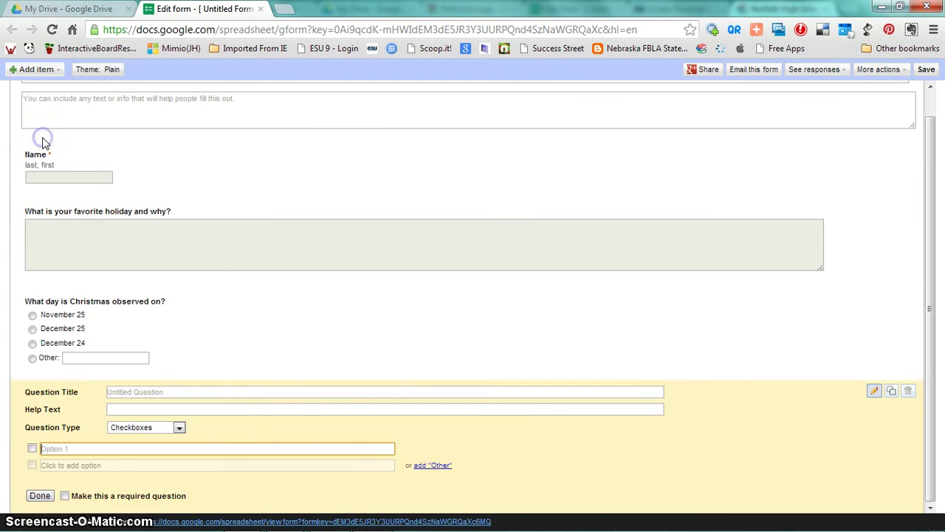
left_click(277, 392)
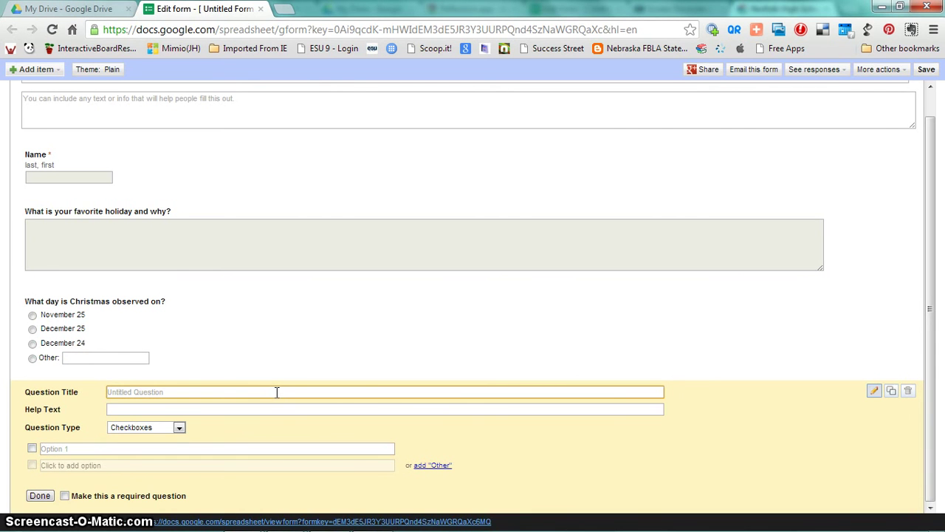
type("What type of Social Media ")
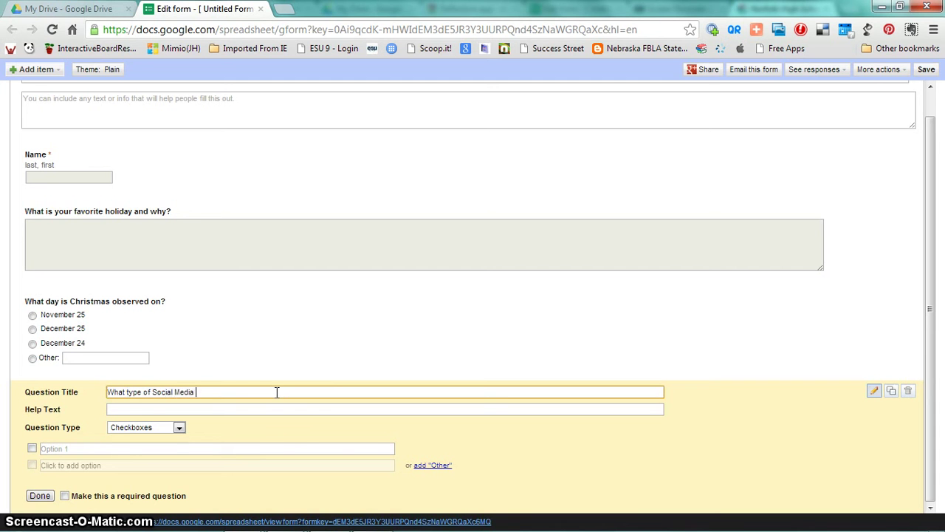
type("do you like to use?")
Step: Give the social media question the options Facebook, Twitter and Other, and finish editing it
left_click(78, 450)
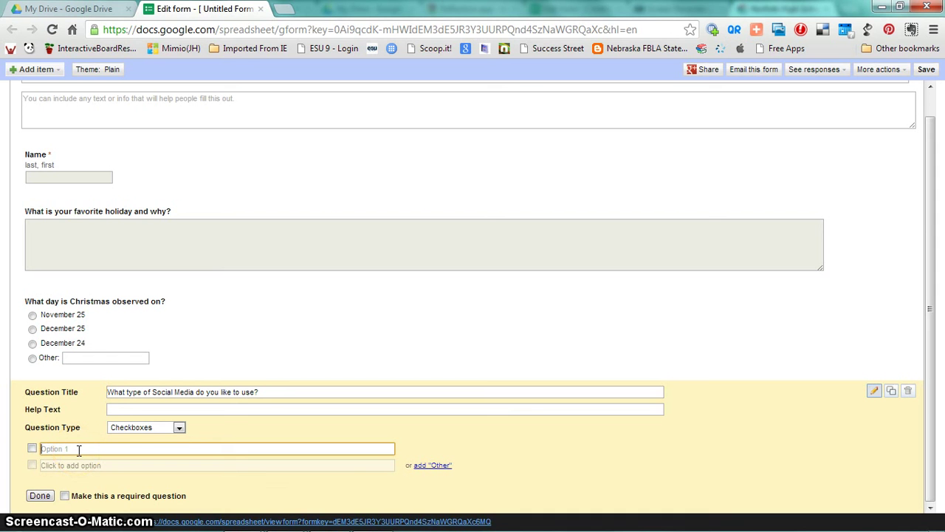
type("Facebook")
left_click(76, 467)
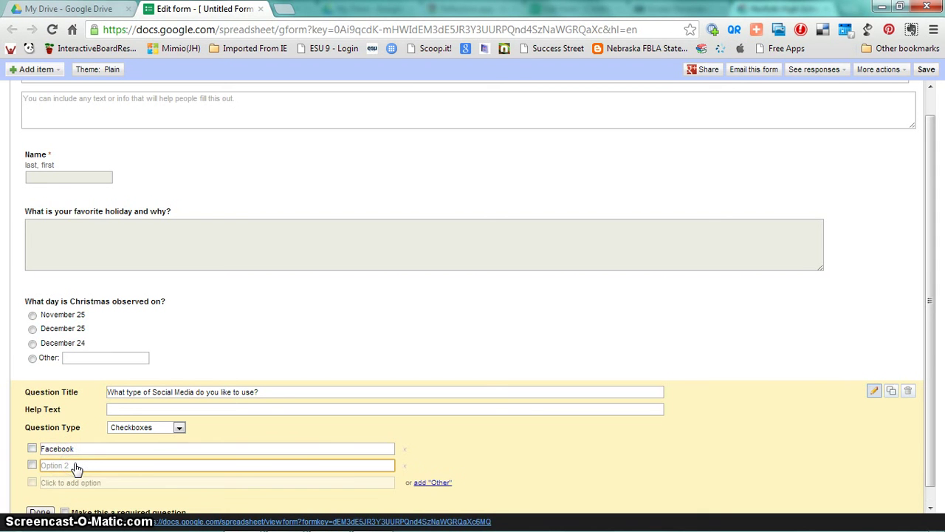
type("Twitter")
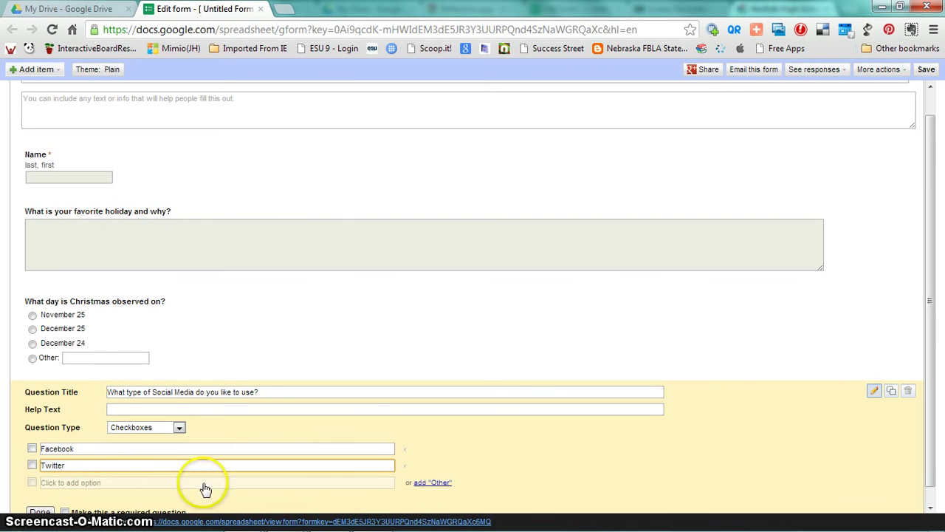
left_click(433, 483)
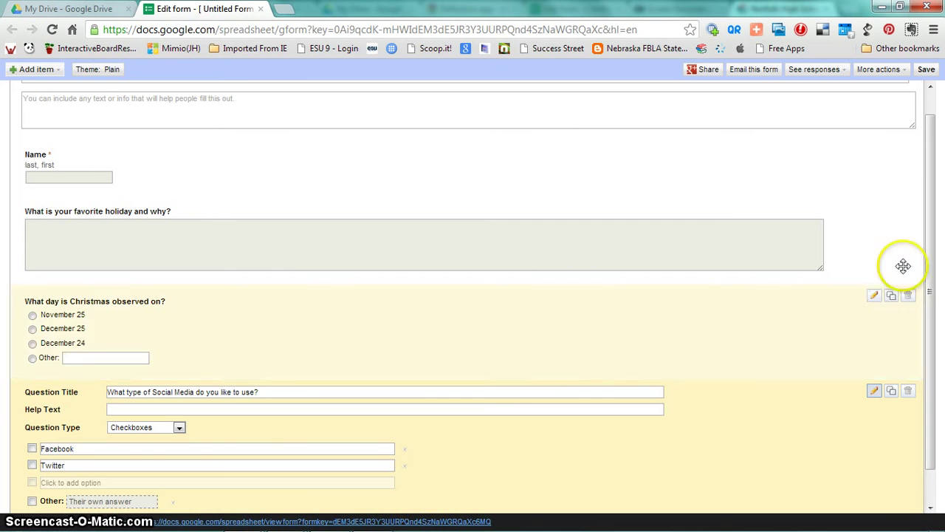
left_click_drag(929, 264, 929, 334)
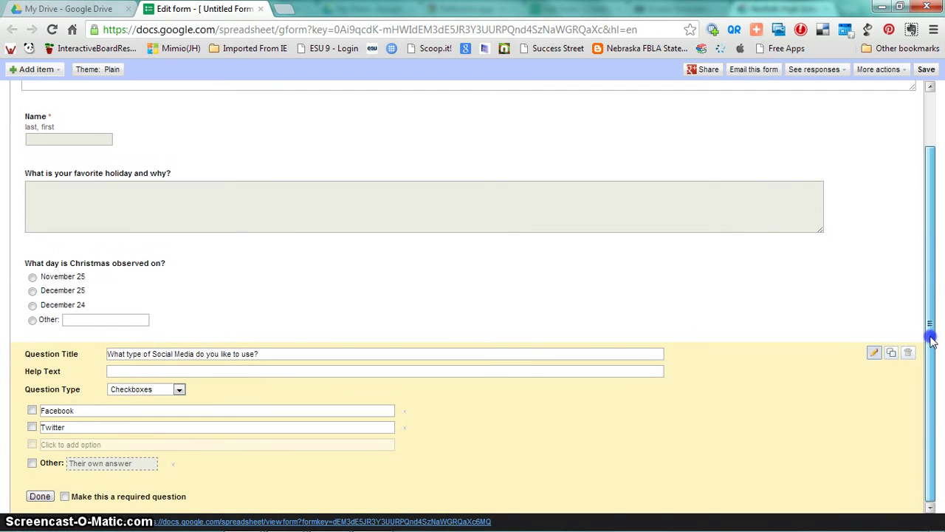
left_click(40, 497)
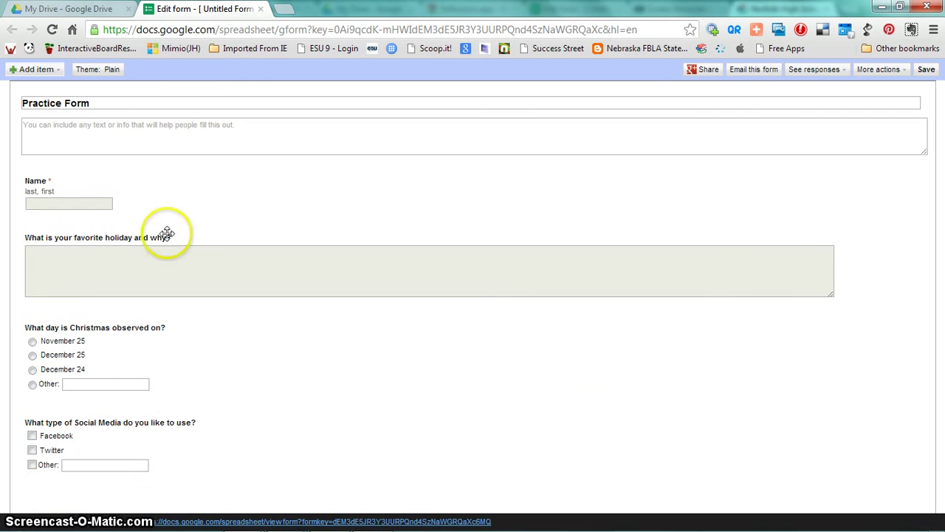
Step: Add a choose-from-a-list question titled "What is your favorite type of music?"
left_click(48, 71)
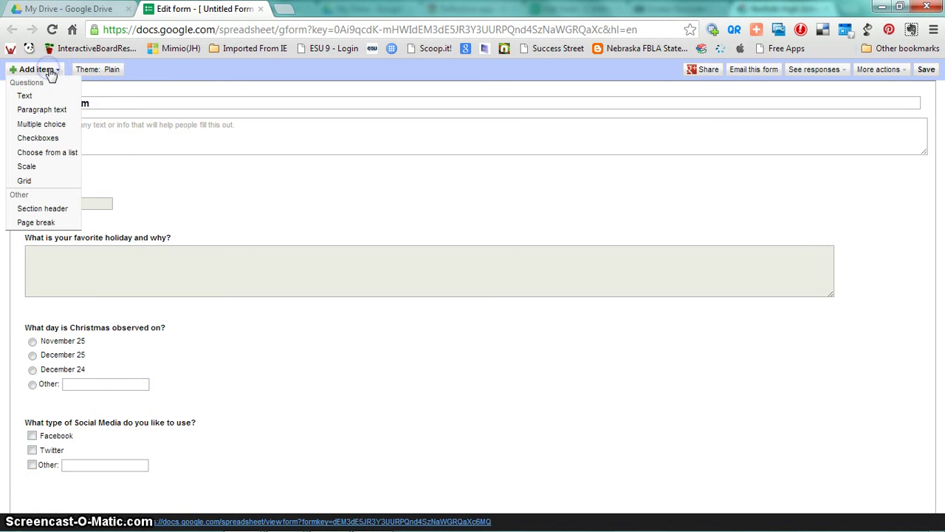
left_click(63, 155)
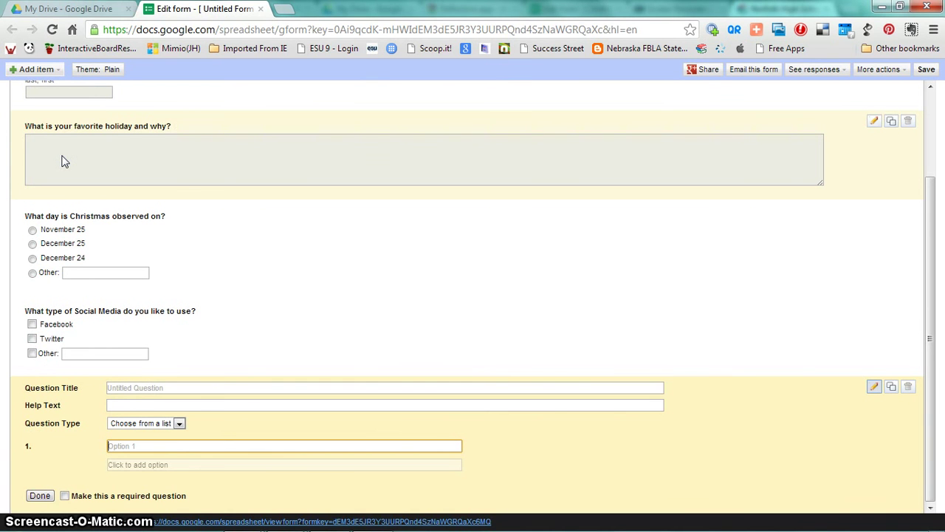
left_click(153, 388)
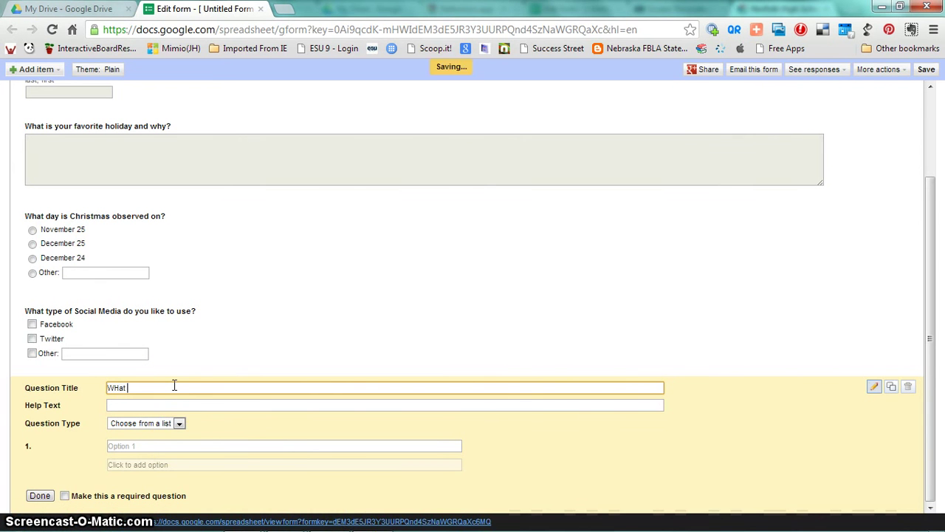
type("What is your")
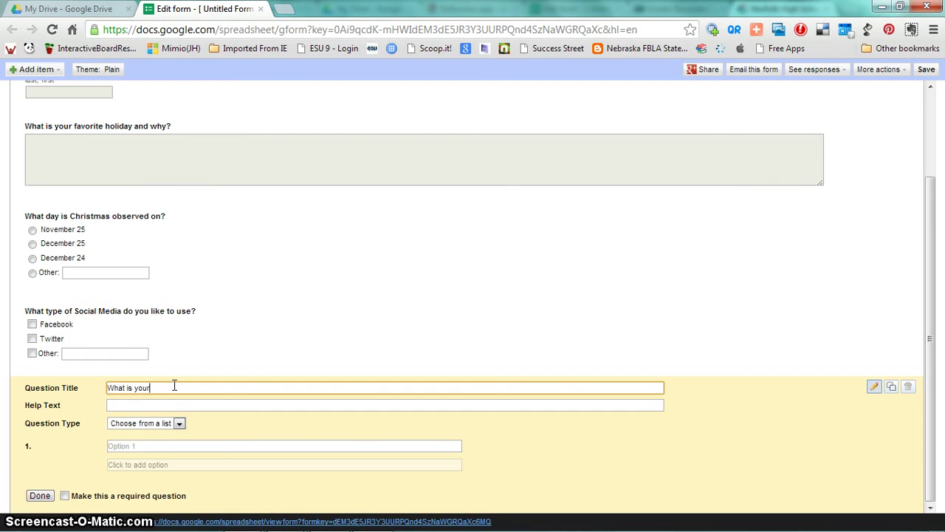
type(" favorite type of music?")
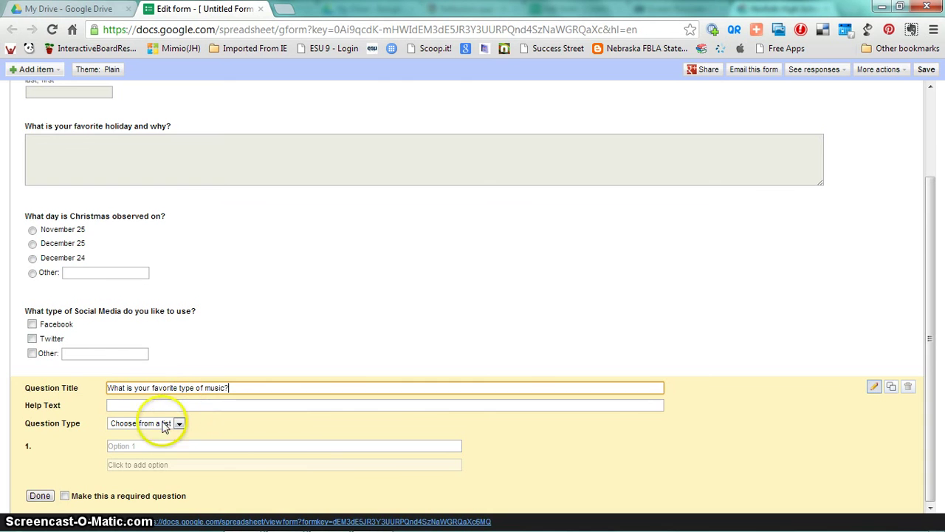
Step: Give the music question the list options "county", "rap", "classical" and "Other", and finish editing it
left_click(150, 446)
type("cou")
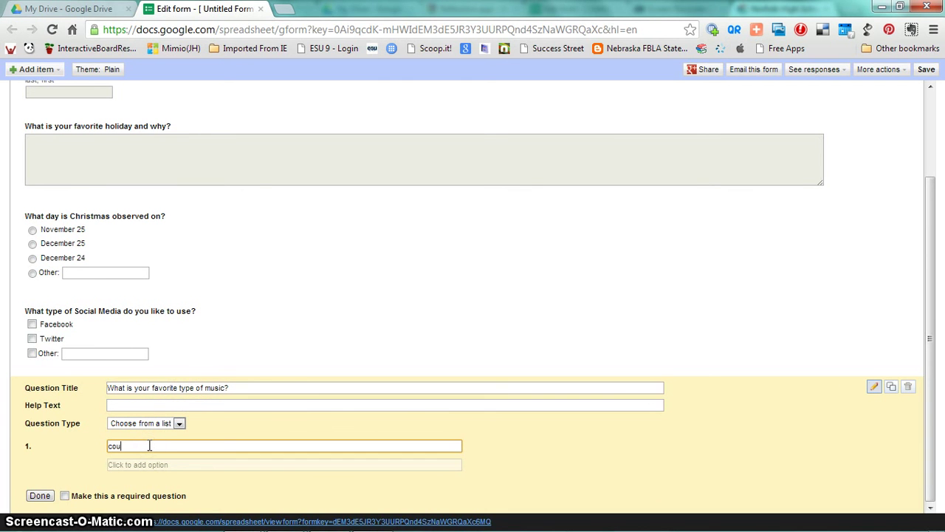
type("nty")
left_click(142, 464)
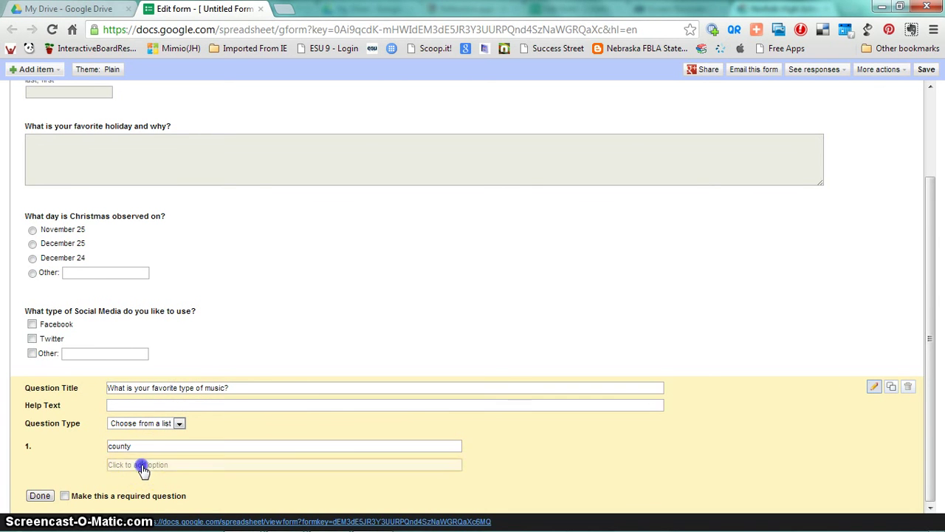
type("rap")
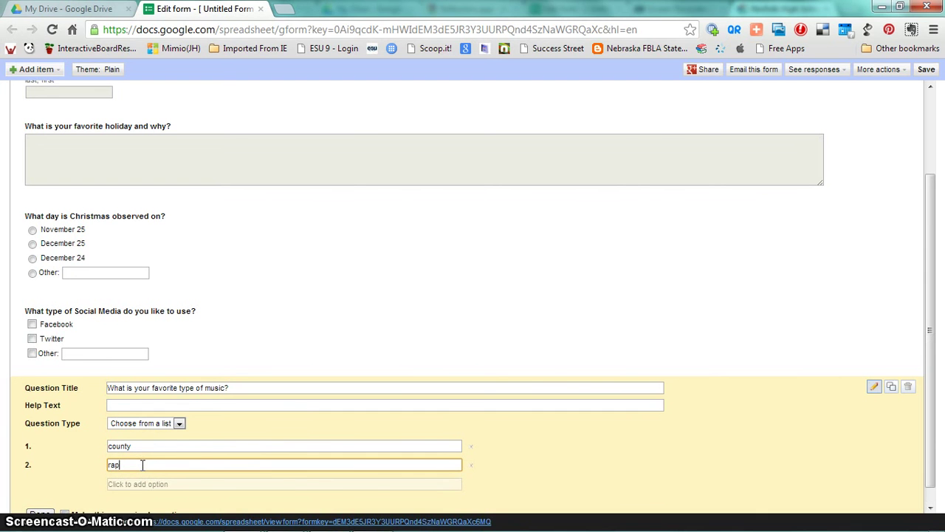
left_click(130, 485)
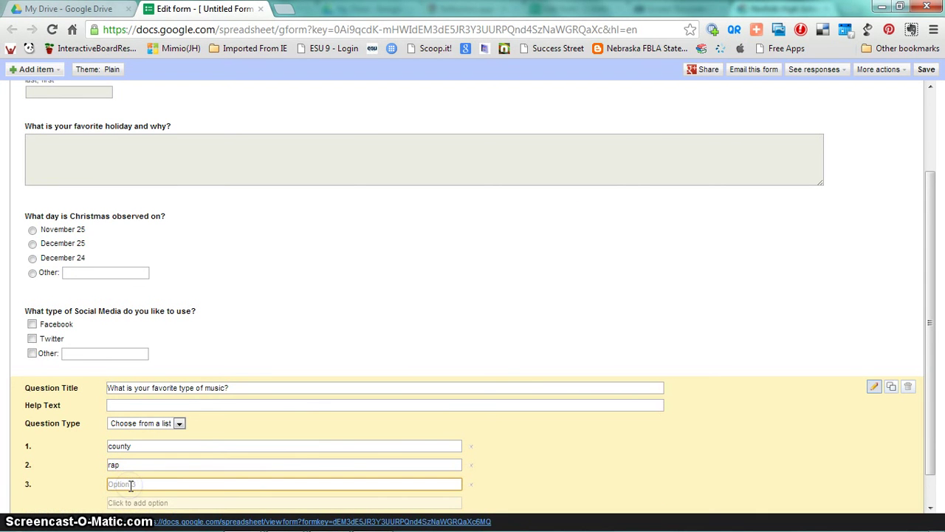
type("classical")
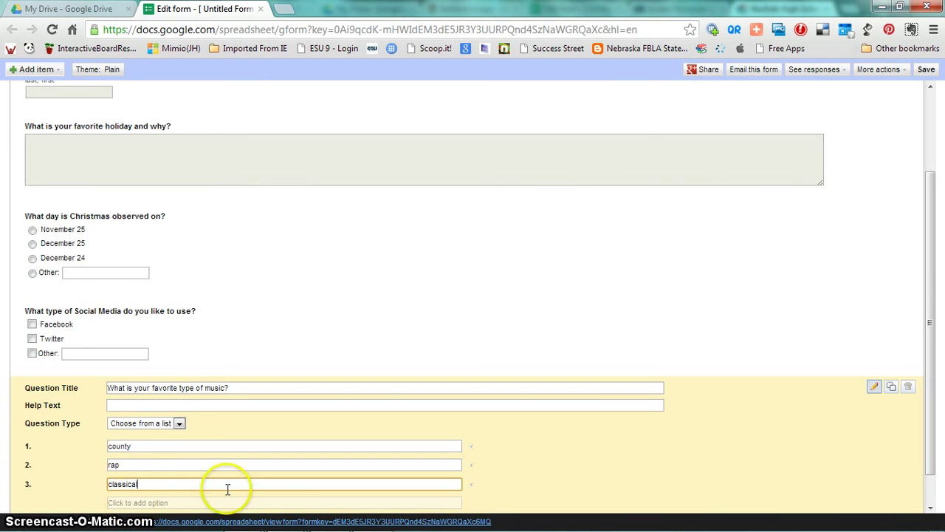
left_click_drag(933, 341, 936, 371)
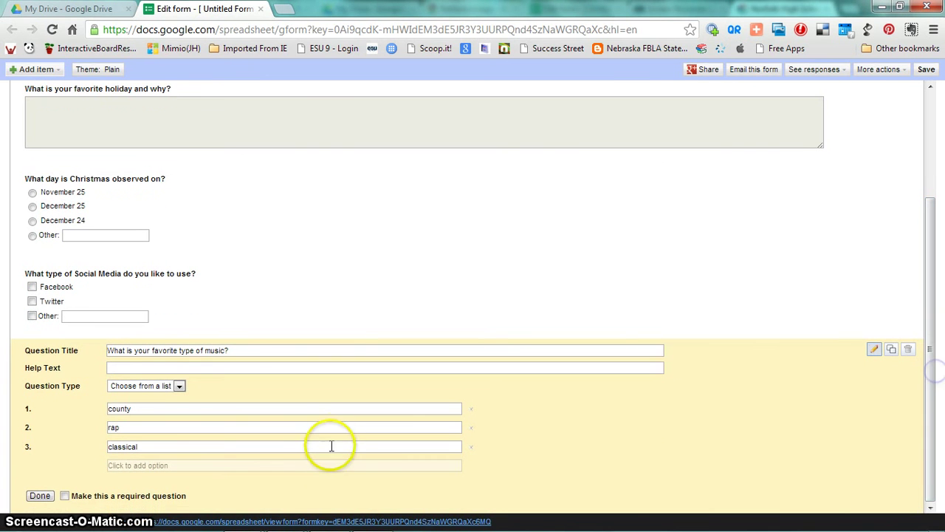
left_click(327, 466)
type("Other")
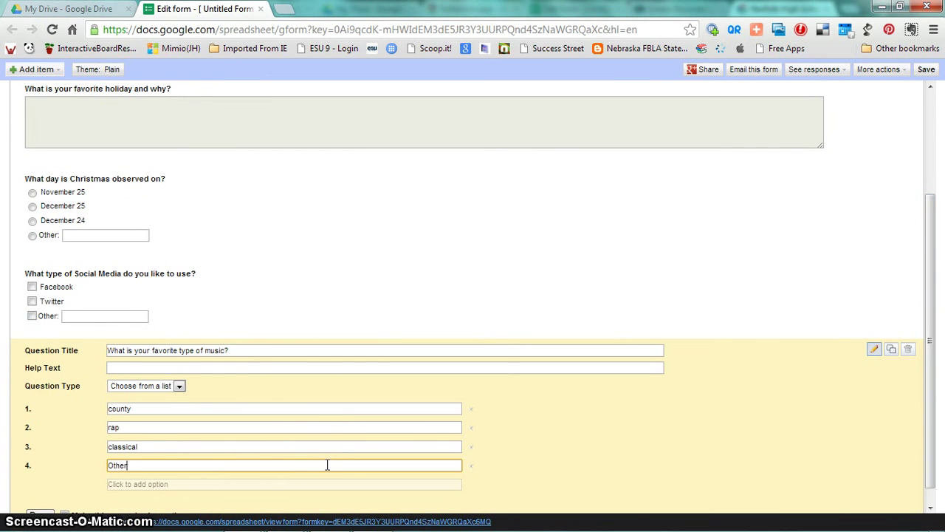
left_click_drag(933, 272, 931, 304)
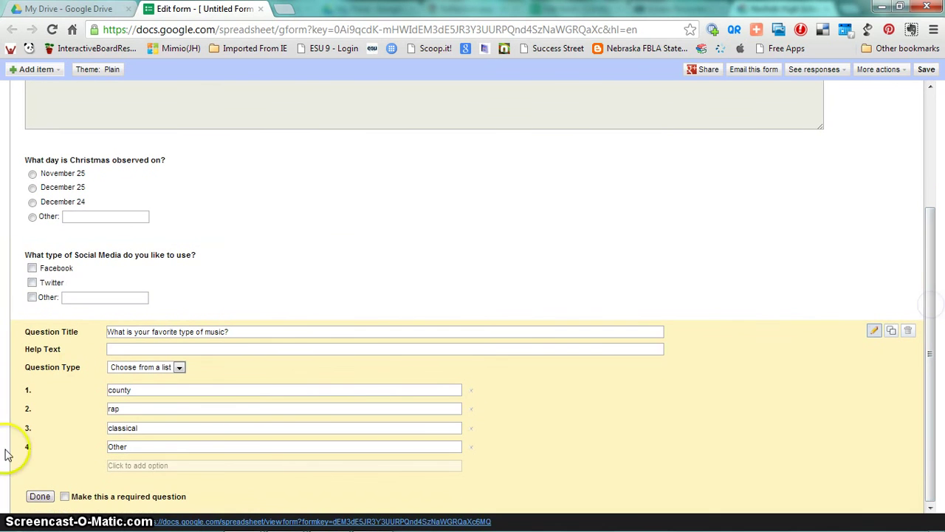
left_click(40, 497)
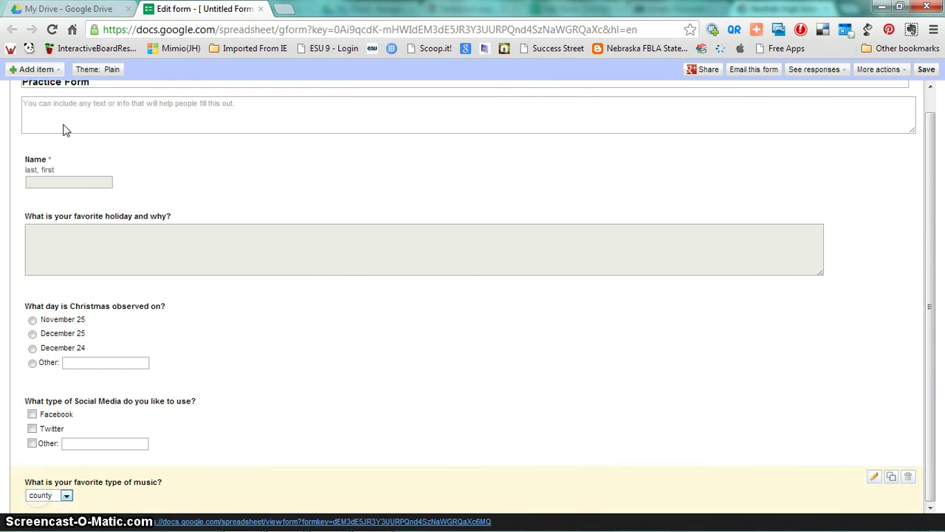
Step: Add a scale question titled "How much do you like winter?" with the help text "Rate below how much you like winter on a scale of 1 to 5."
left_click(52, 68)
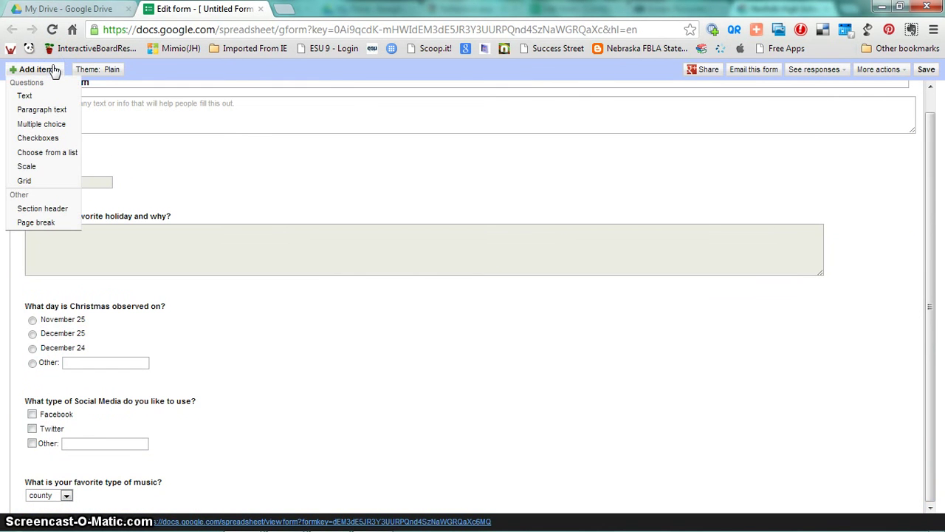
left_click(27, 167)
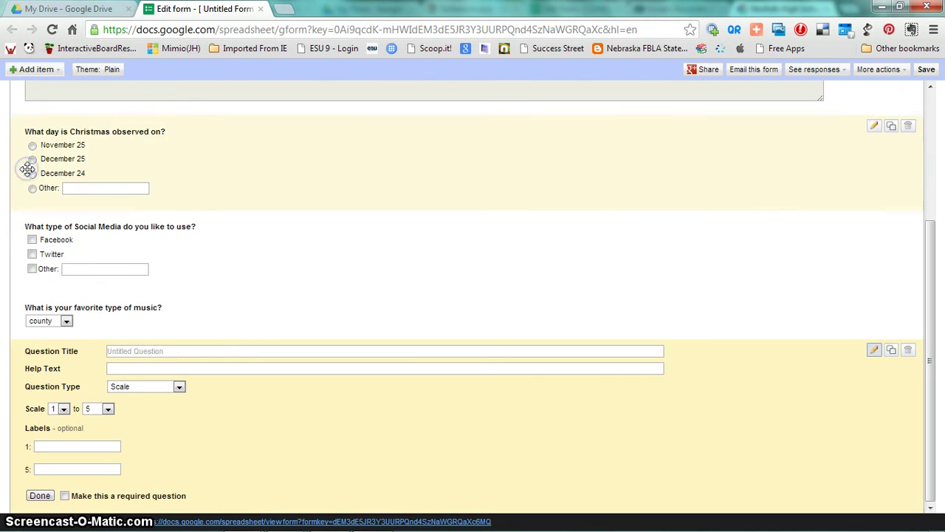
left_click(133, 353)
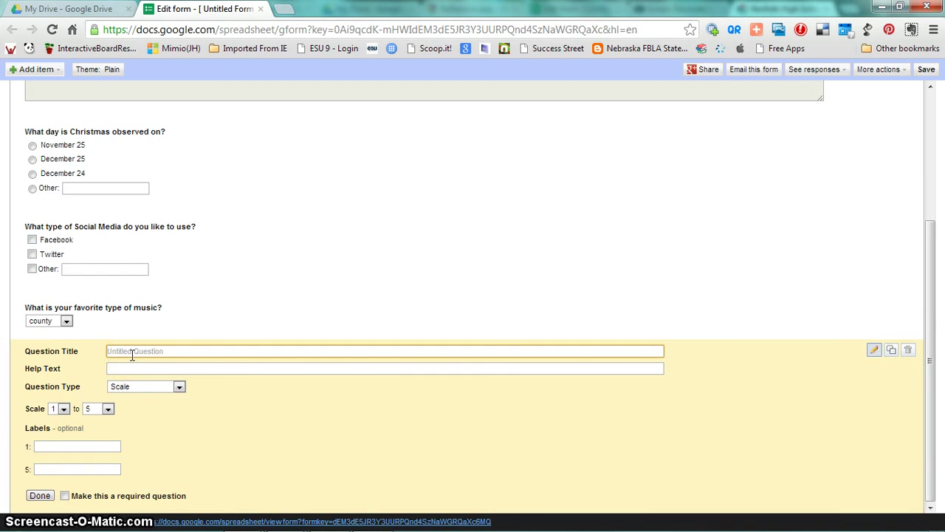
type("How much do you like winter?")
left_click(138, 367)
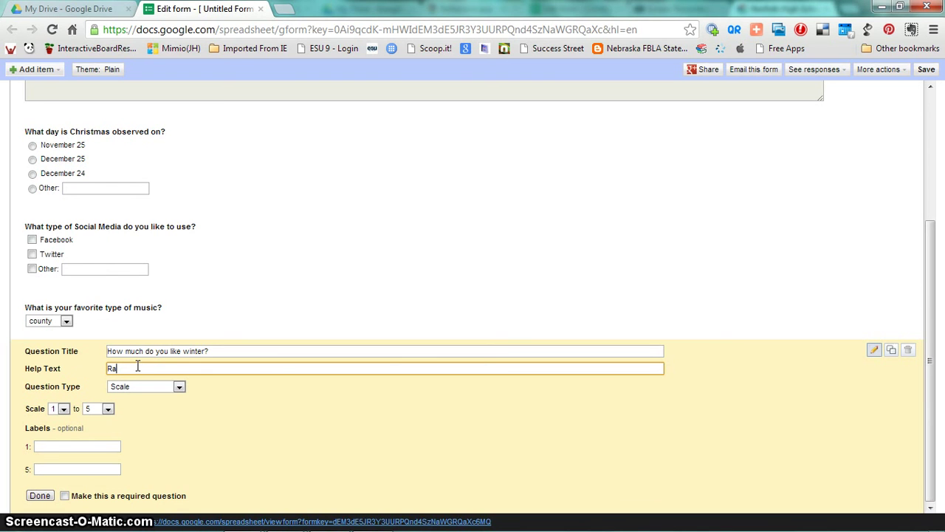
type("Rate below how much you like winter")
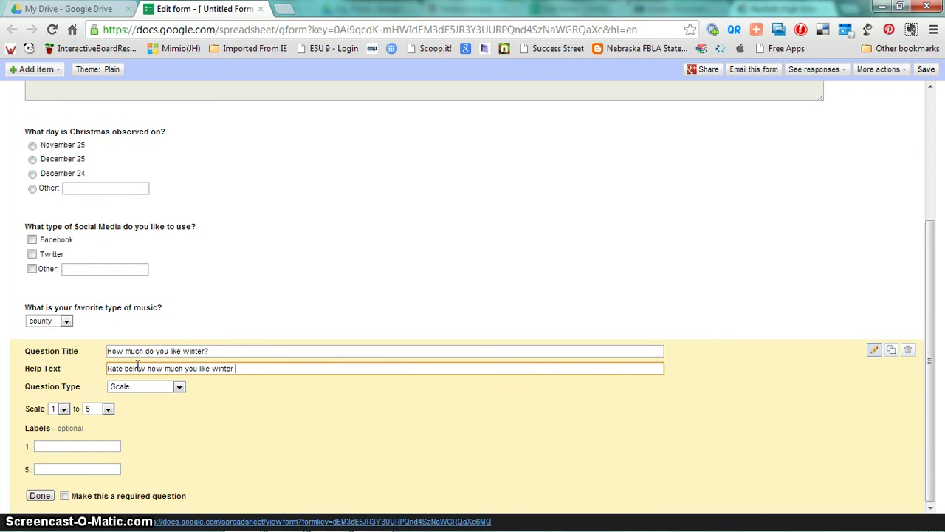
type(" on a scale of 1 to 5.")
Step: Label 1 as "dislike" and 5 as "love" on the winter question's 1 to 5 scale, and finish editing it
left_click(63, 410)
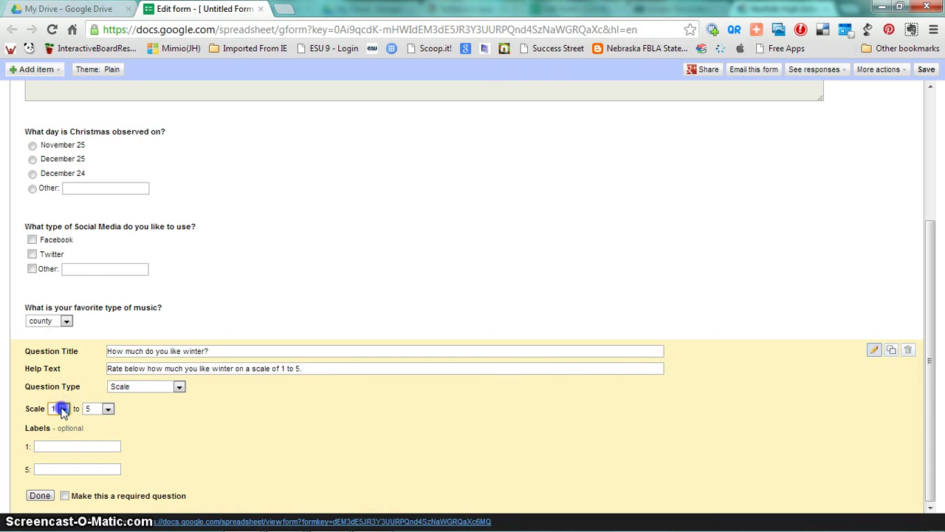
left_click(109, 409)
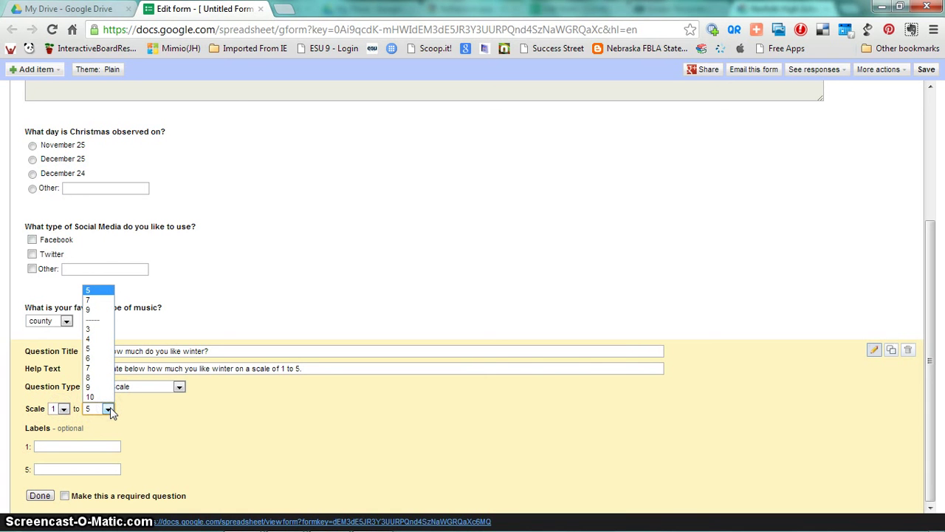
left_click(95, 445)
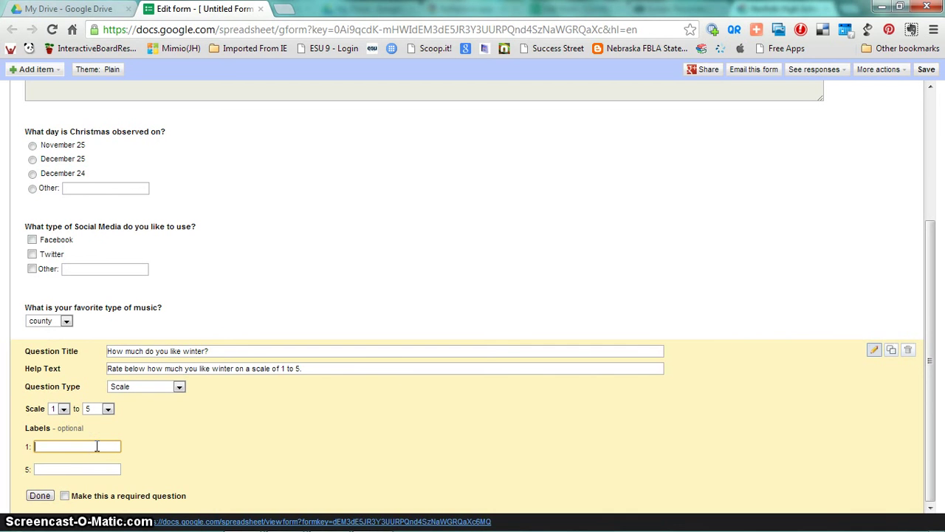
type("dislike")
left_click(80, 470)
type("l")
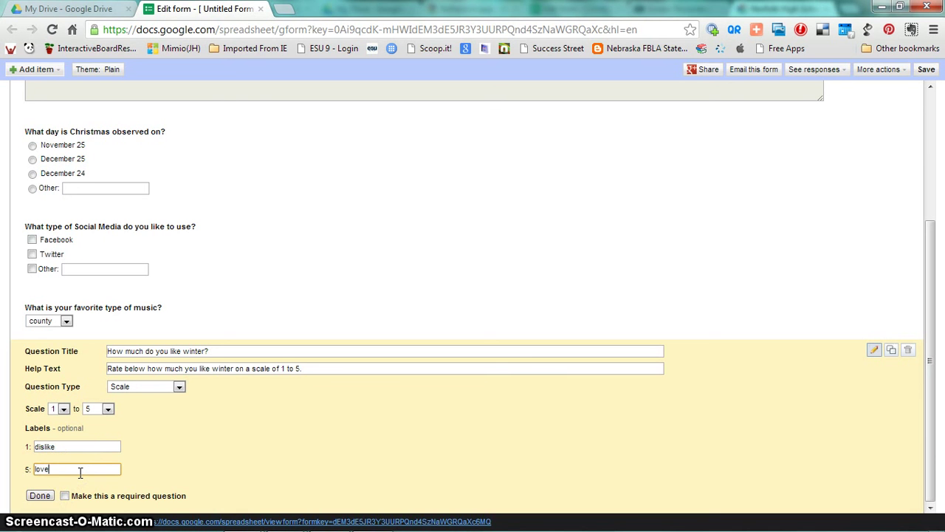
type("ove")
left_click(35, 497)
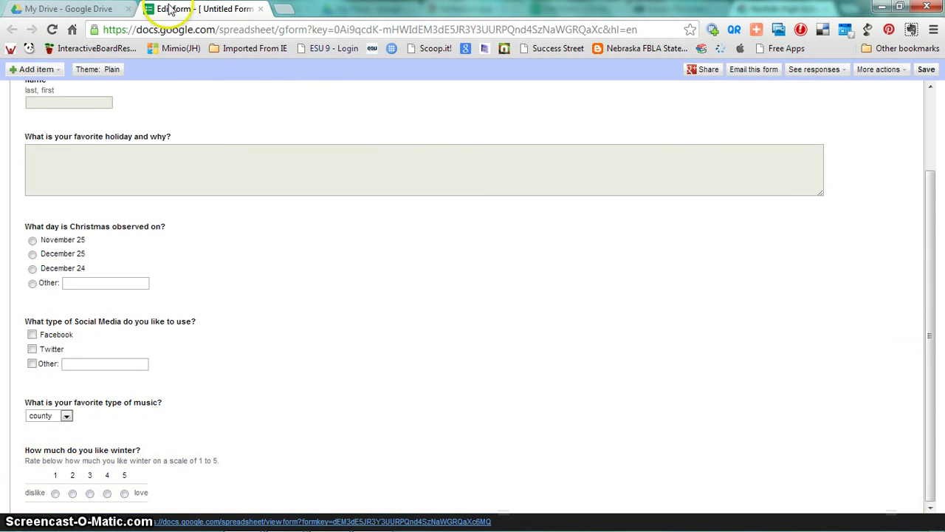
Step: Add a grid question with two columns labelled "true" and "false"
left_click(42, 71)
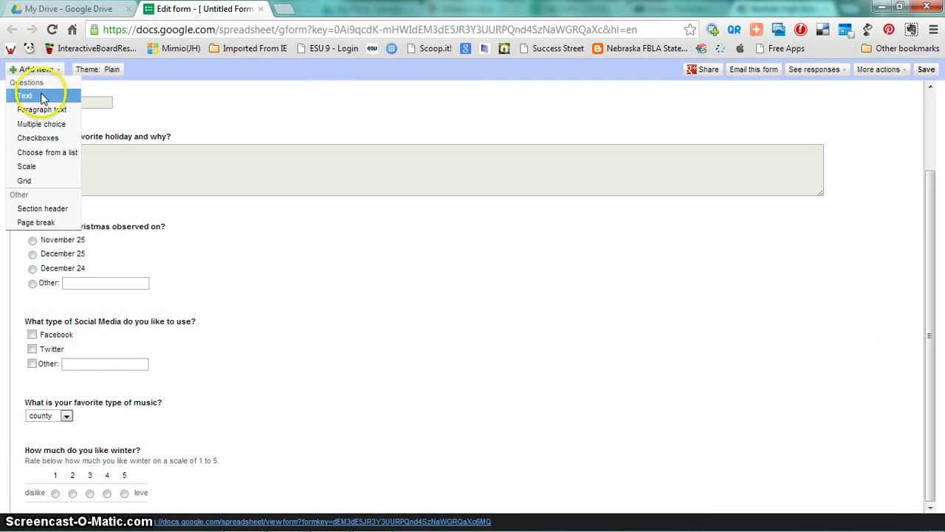
left_click(36, 182)
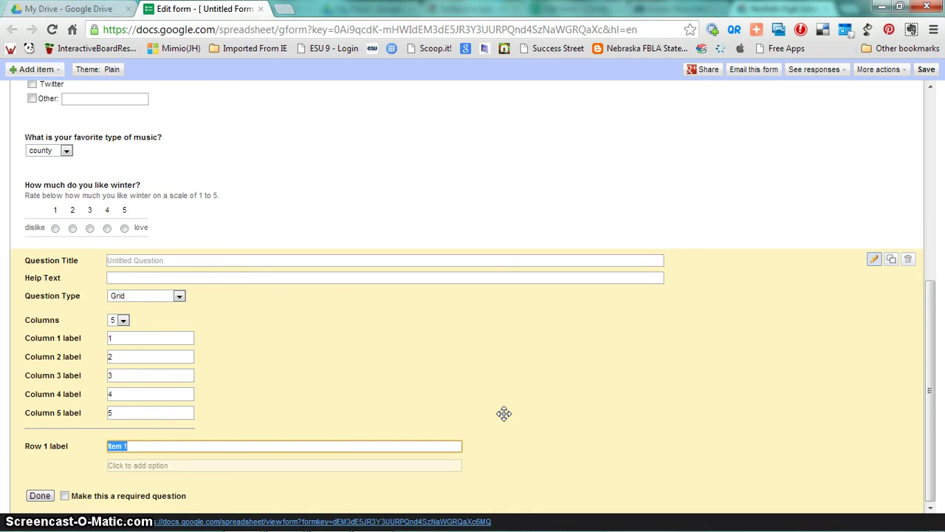
left_click(122, 320)
left_click(116, 342)
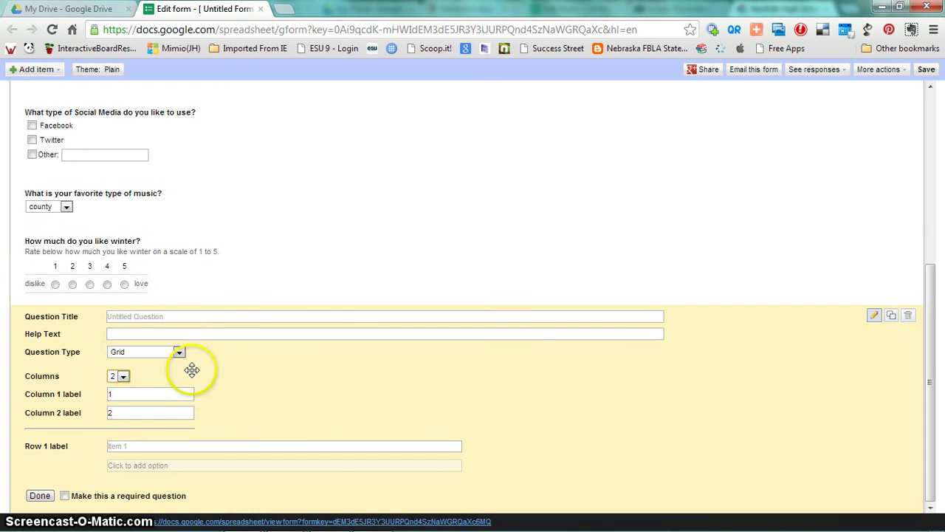
left_click(126, 393)
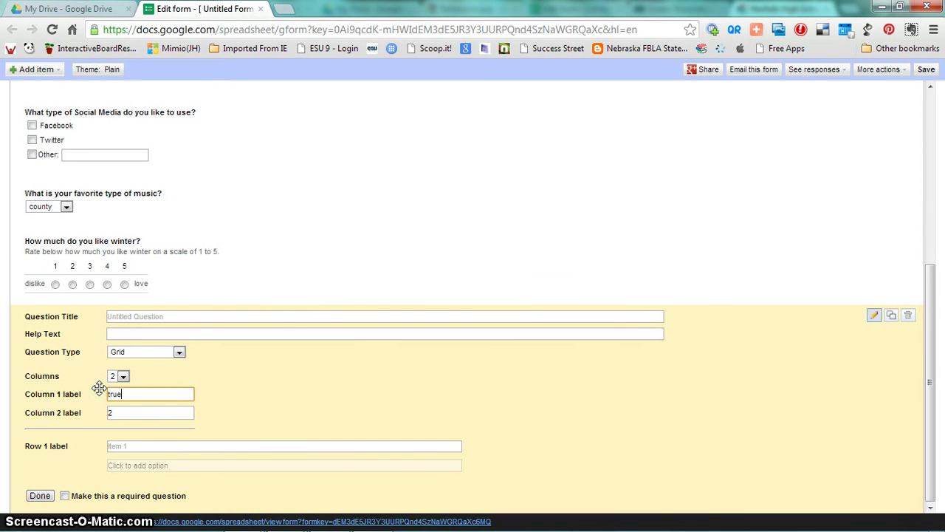
key("Tab")
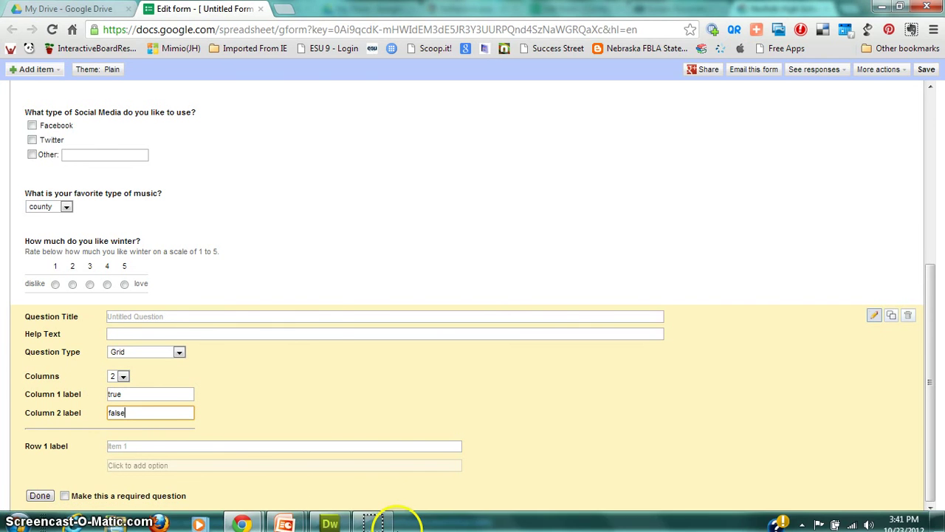
left_click(375, 522)
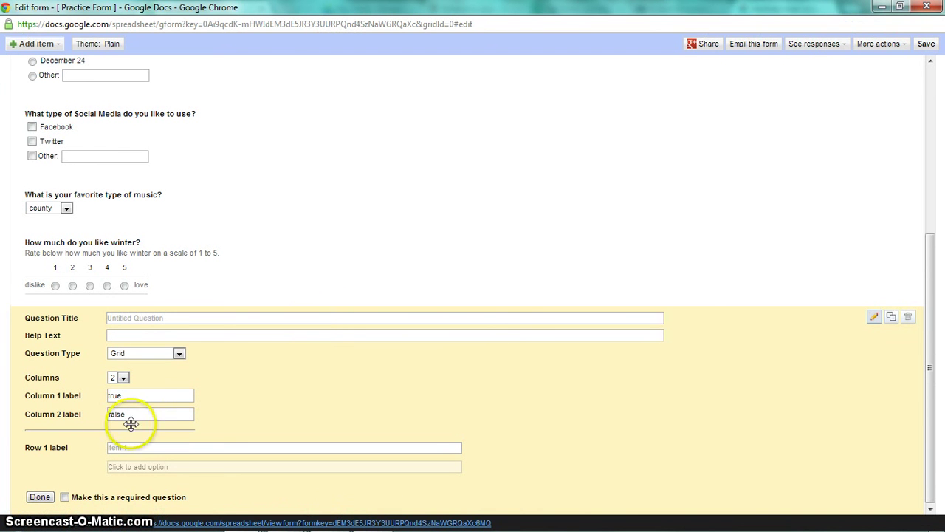
left_click(127, 398)
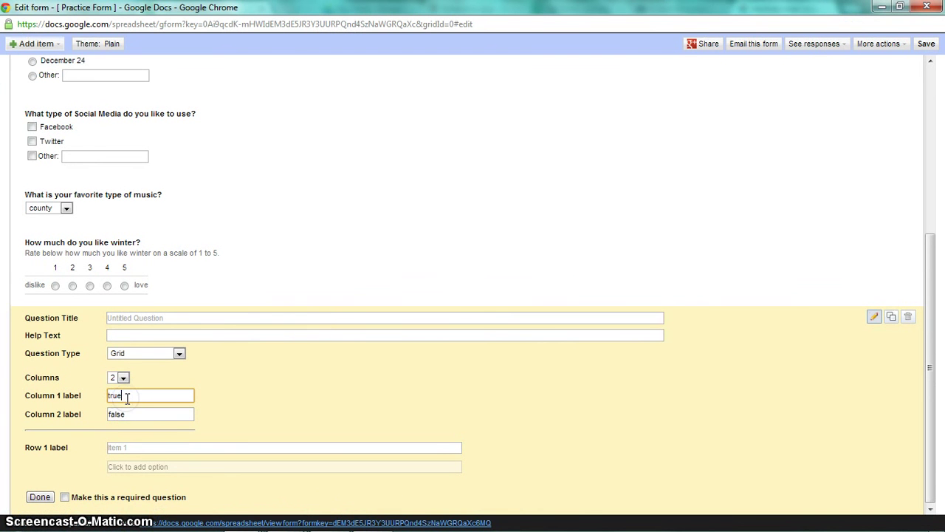
double_click(127, 397)
Step: Label the grid's rows "The sky is blue." and "The grass is green.", and finish editing the question
left_click(130, 452)
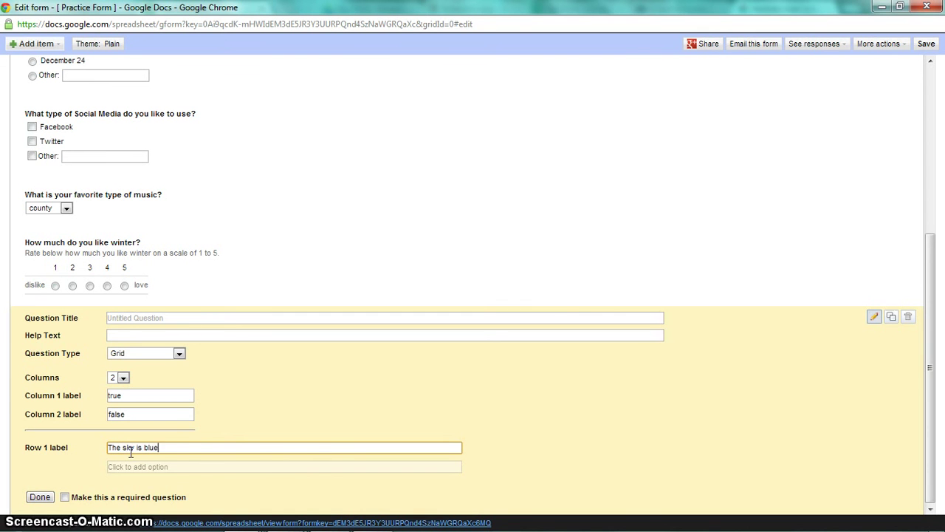
left_click(189, 468)
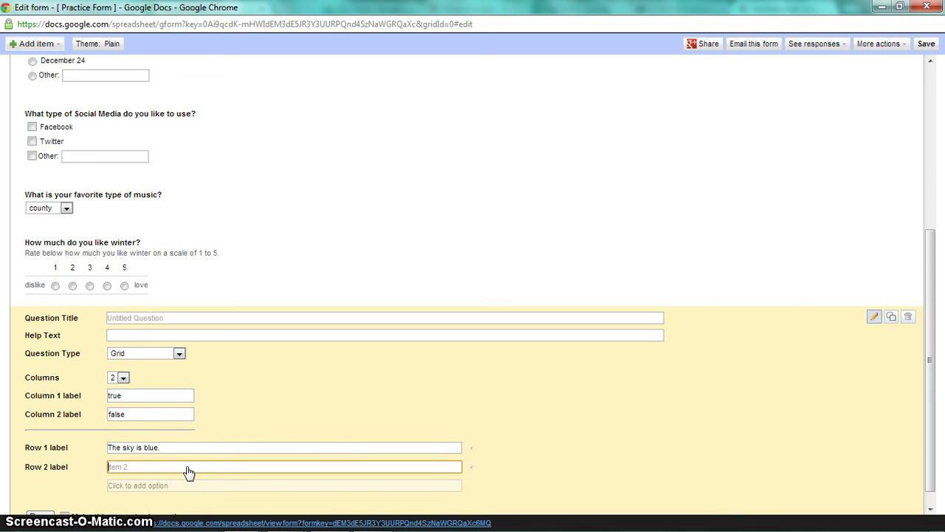
type("The grass is green.")
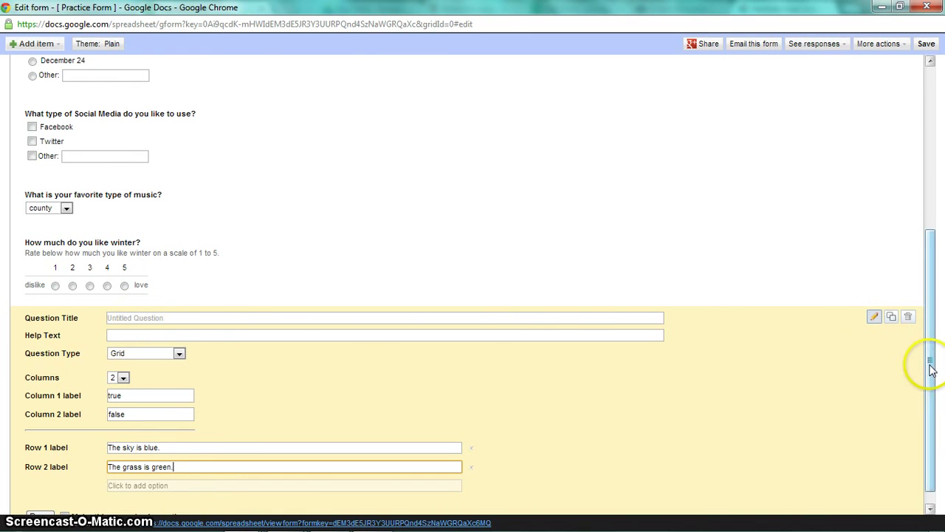
left_click_drag(930, 365, 930, 413)
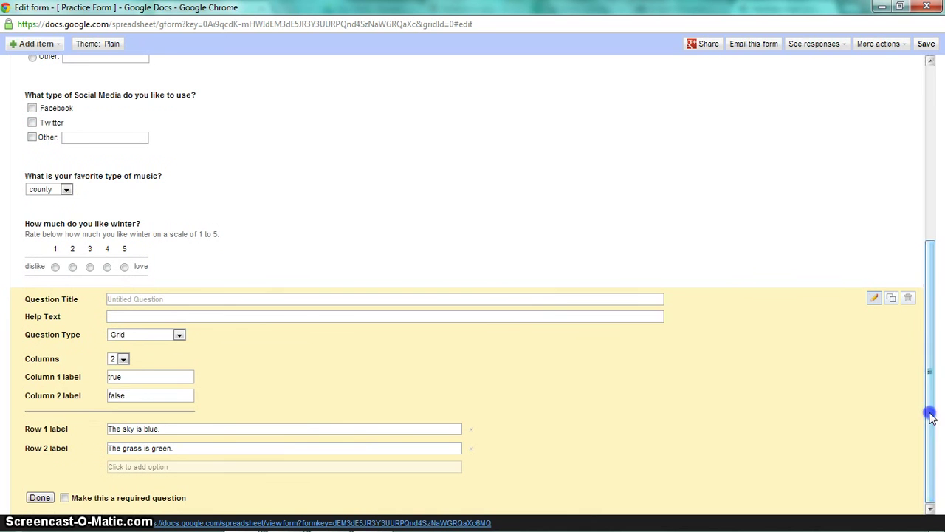
left_click(40, 498)
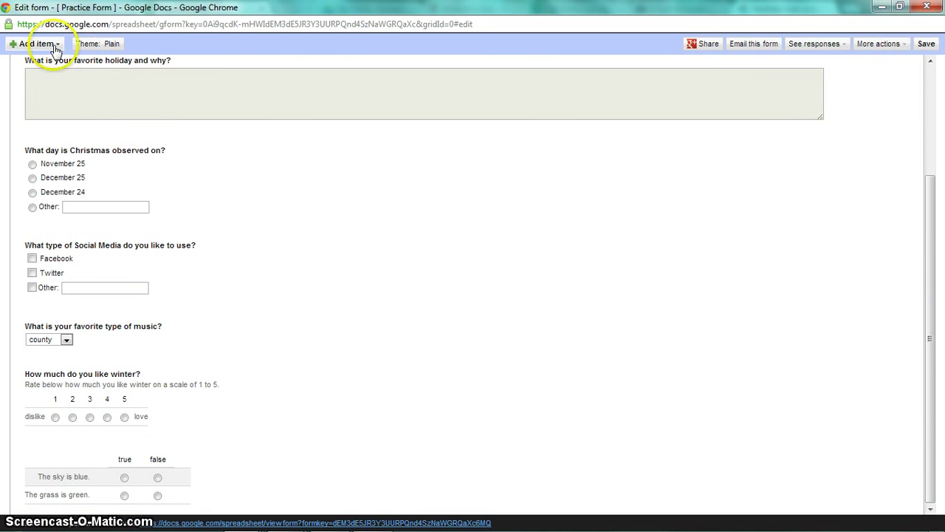
Step: Add a text question titled "What class are you in?" with the help text "list the class name"
left_click(35, 44)
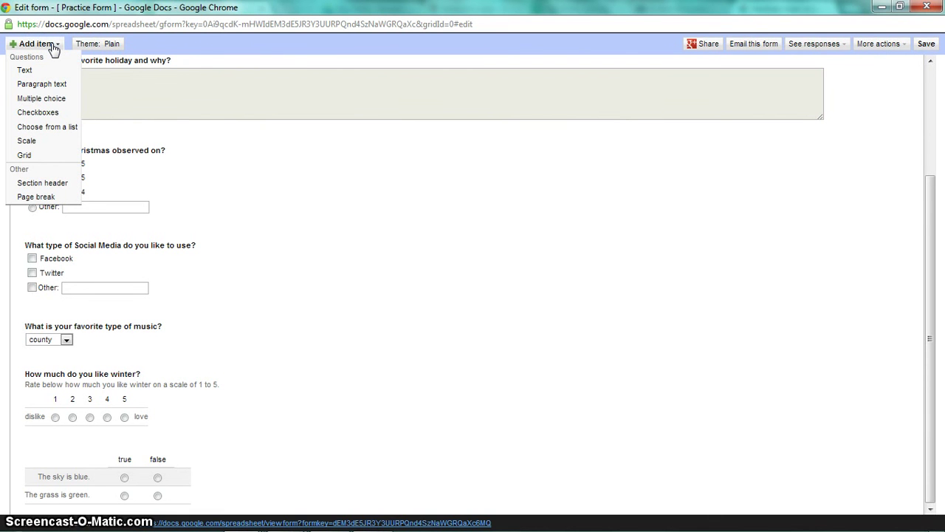
left_click(36, 70)
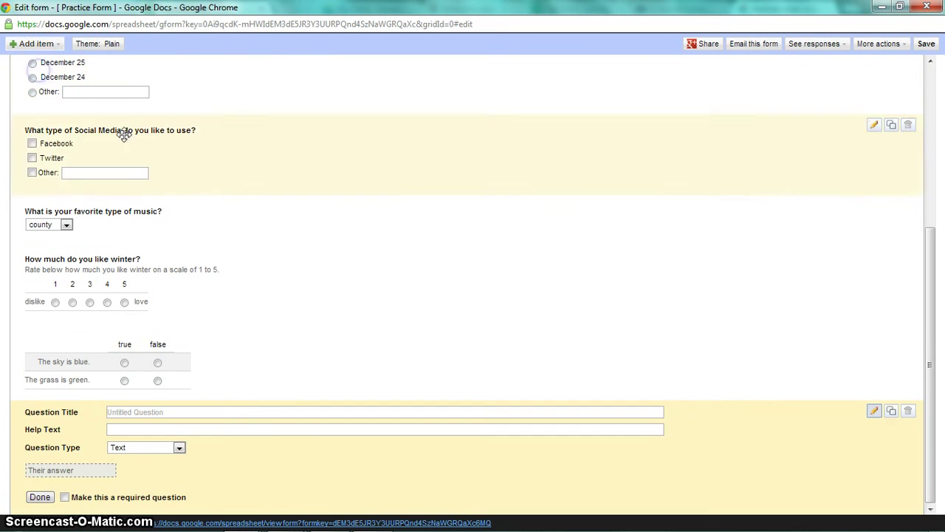
left_click(255, 412)
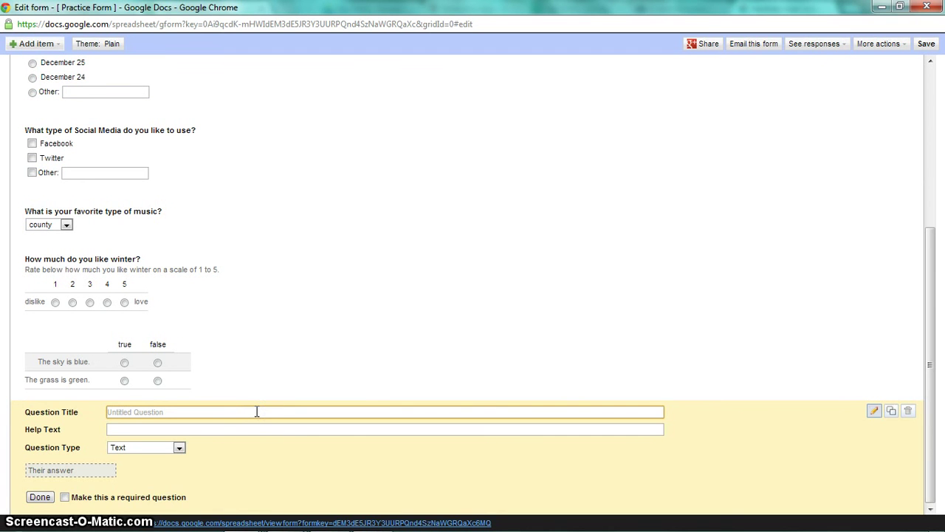
type("Wh")
left_click(212, 433)
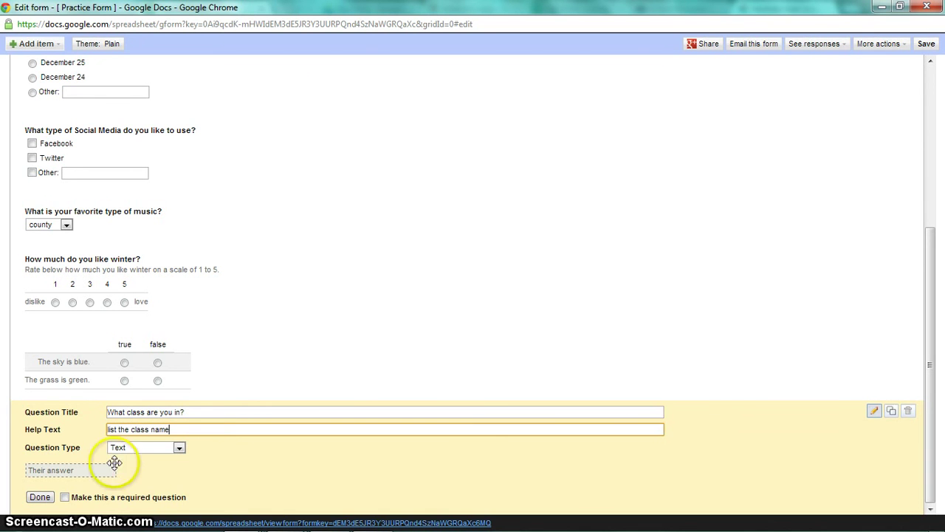
Step: Make the class question required, finish editing it, and move it directly below the Name question
left_click(65, 499)
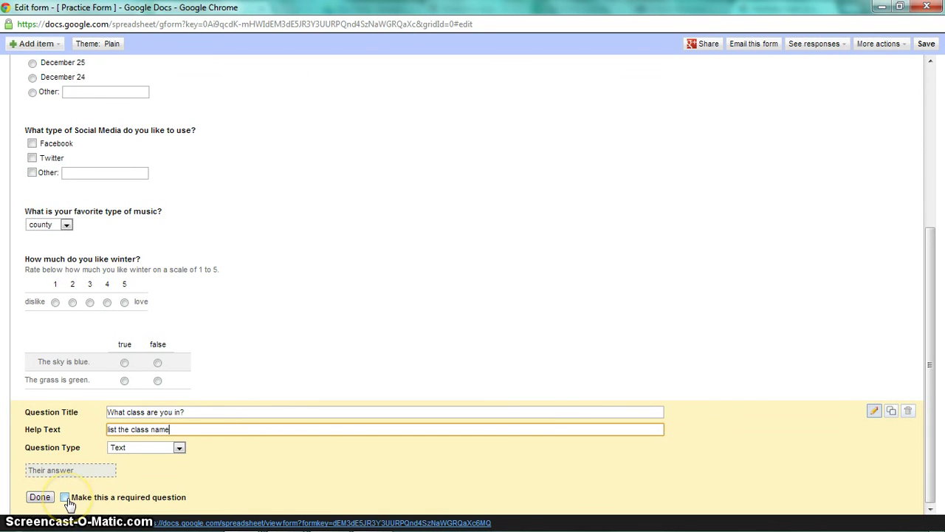
left_click(45, 498)
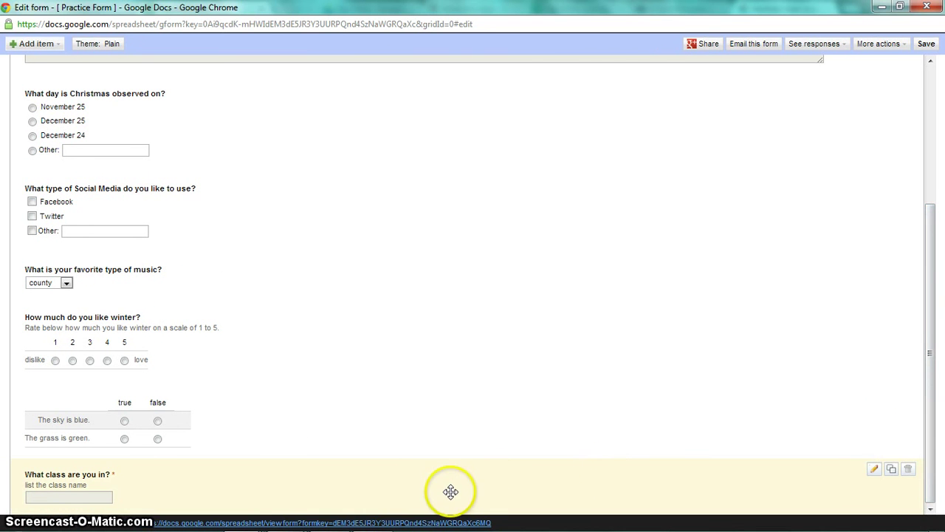
left_click_drag(445, 484, 410, 225)
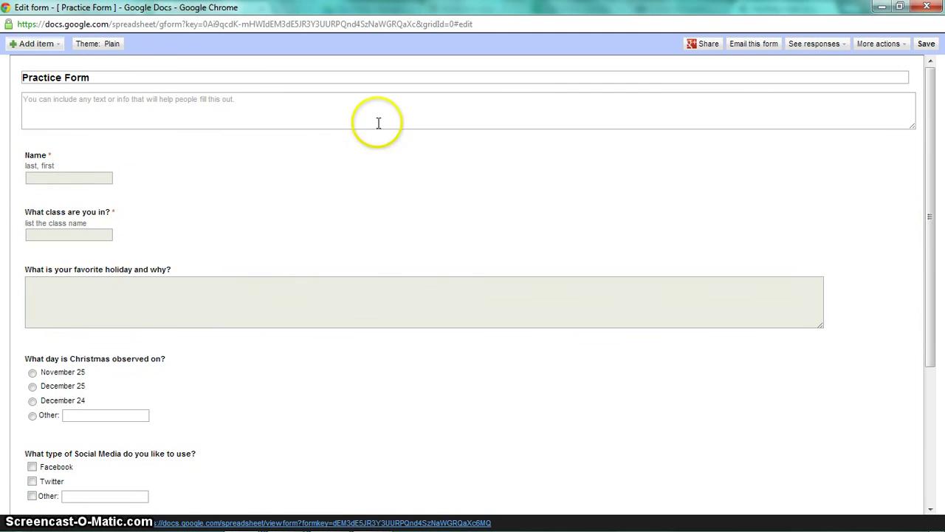
Step: Add a multiple choice question titled "What is your favorite school lunch?"
left_click(60, 46)
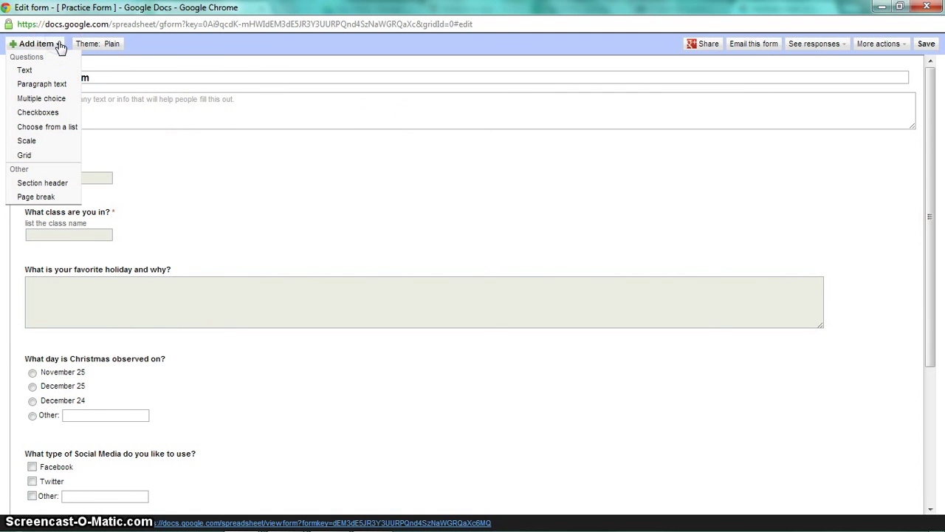
left_click(51, 98)
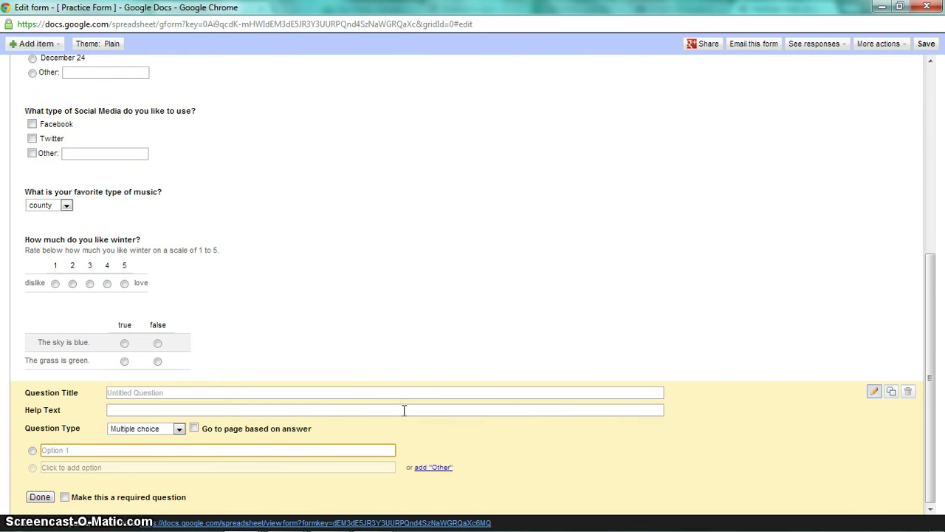
left_click(361, 393)
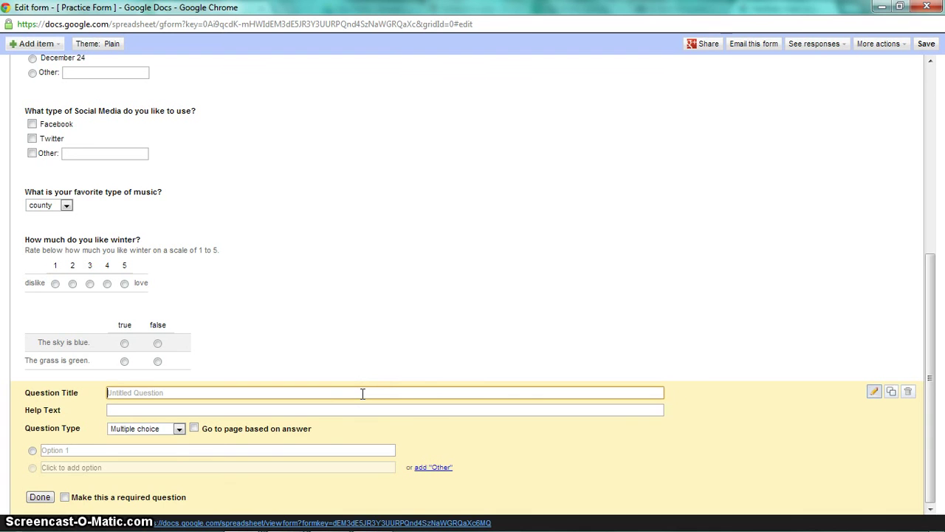
type("W")
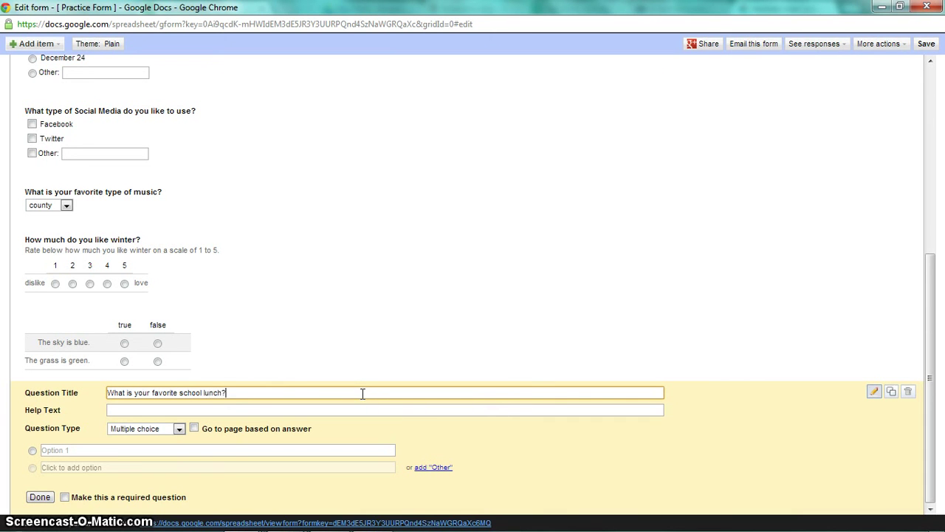
Step: Give the school lunch question the options "pizza", "crispito", "ham & turkey" and an "Other" answer
left_click(91, 450)
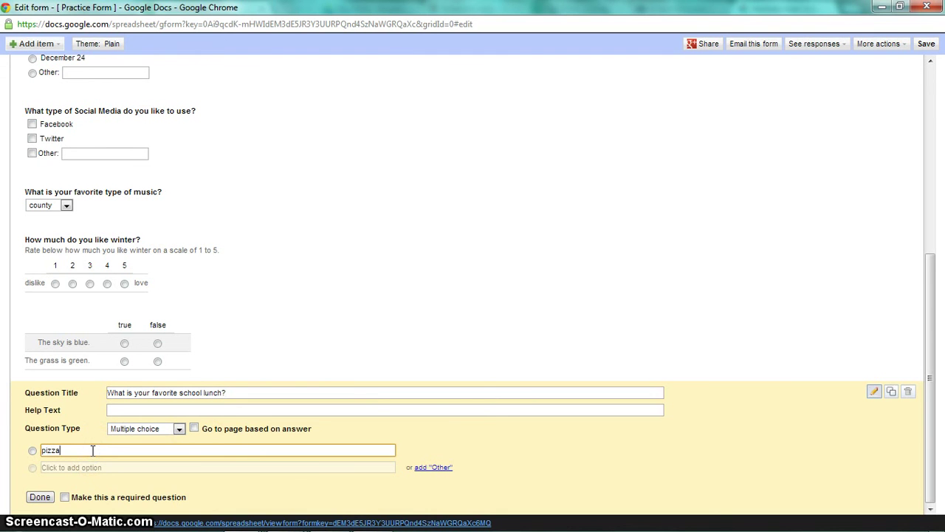
type("pizza")
key("Return")
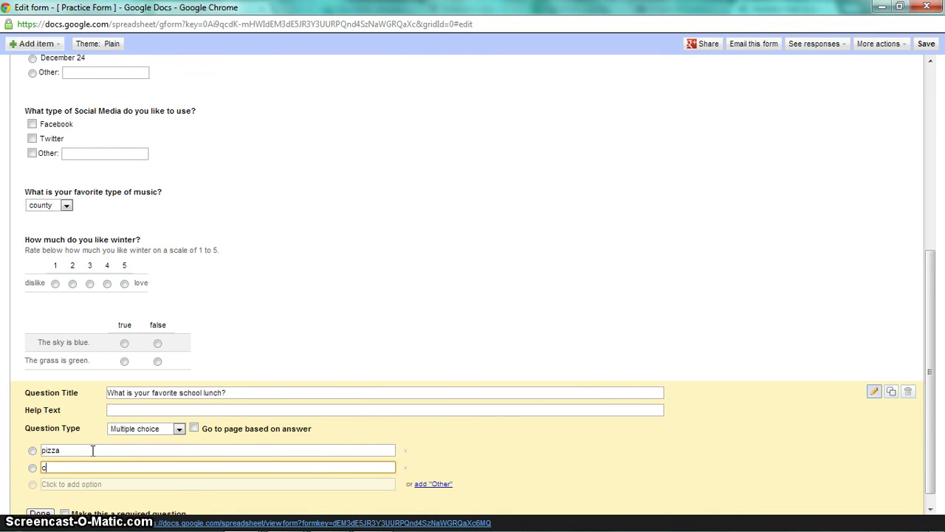
key("Return")
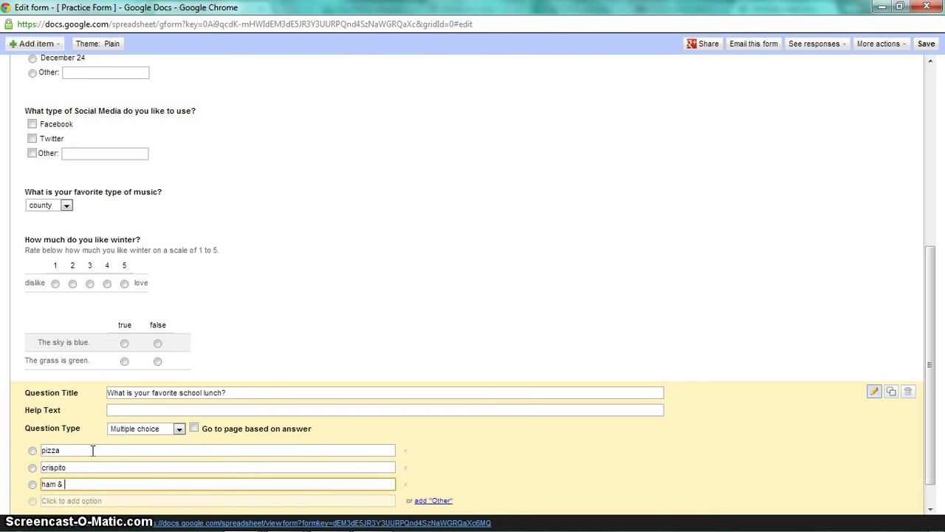
left_click(435, 502)
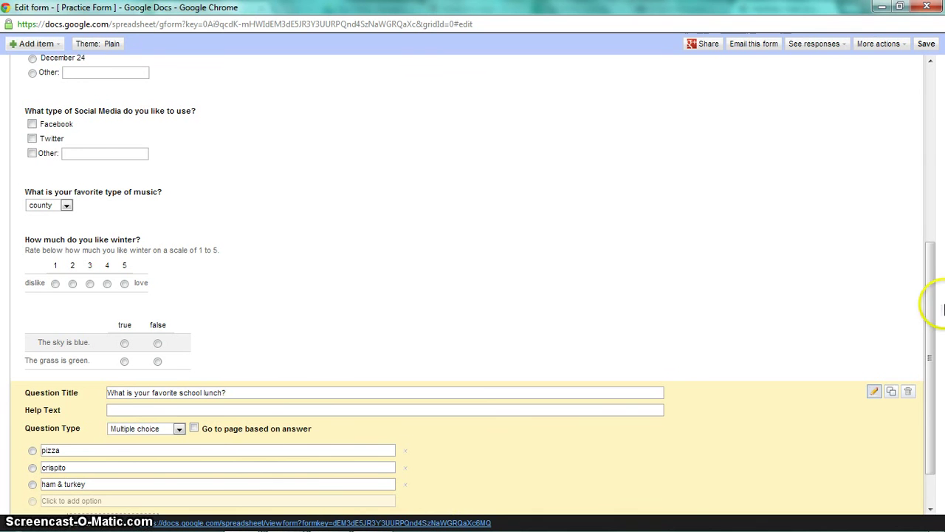
left_click_drag(930, 308, 936, 385)
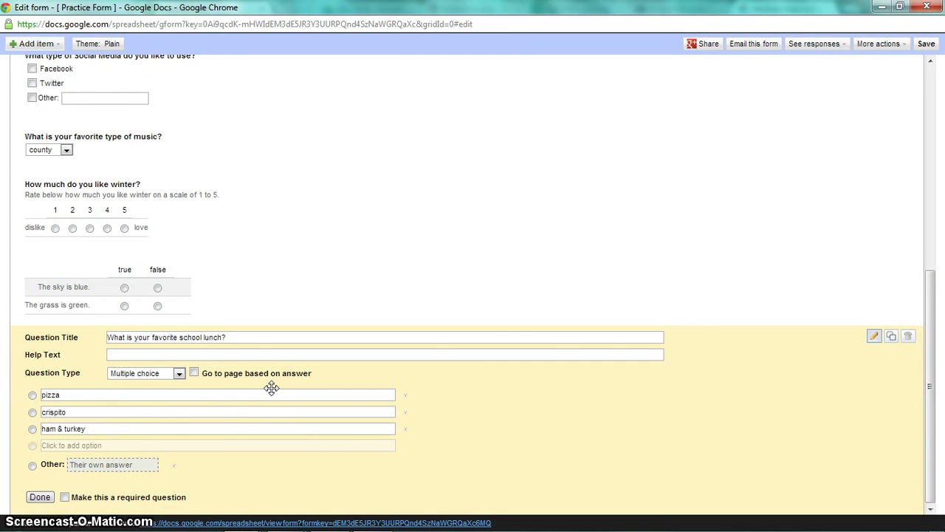
Step: Duplicate the school lunch question, retitle the copy "What is your least favorite school lunch?" and finish editing it
left_click(723, 330)
left_click(894, 336)
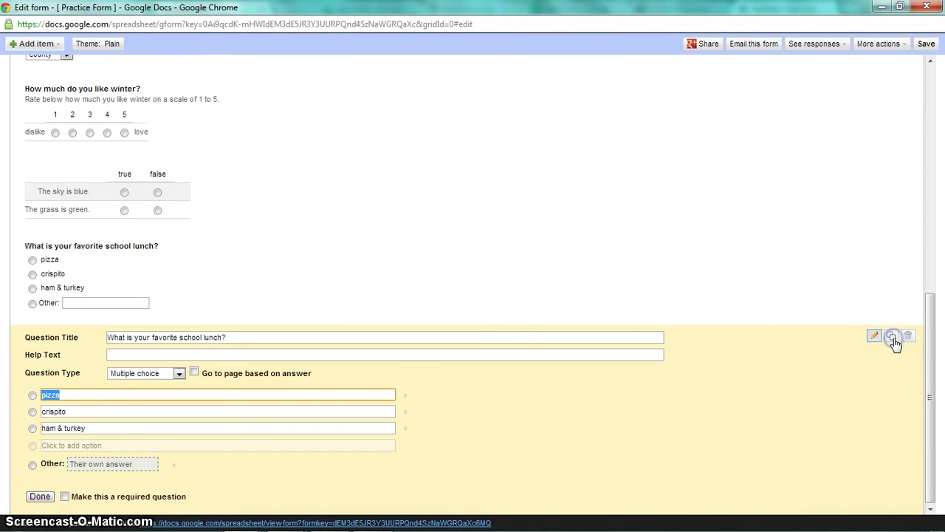
left_click(932, 336)
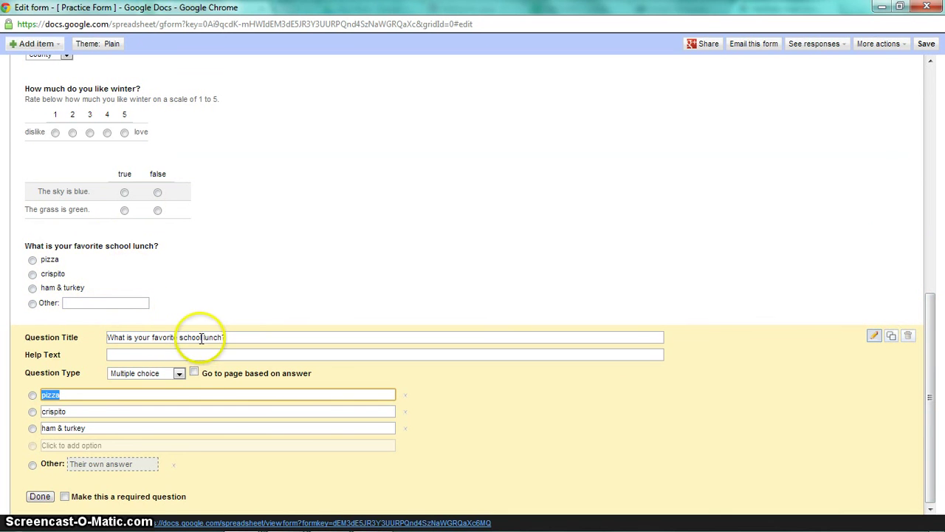
left_click_drag(175, 338, 151, 338)
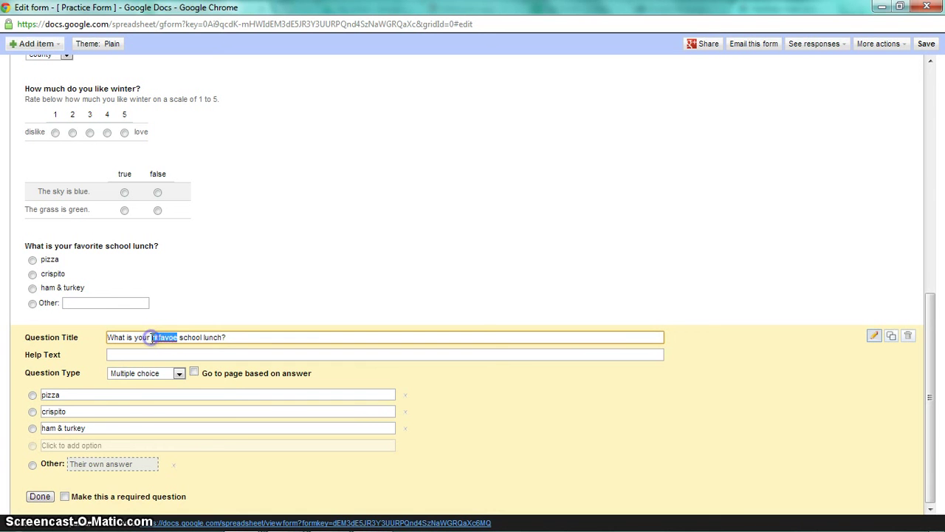
key("BackSpace")
type("least favorit")
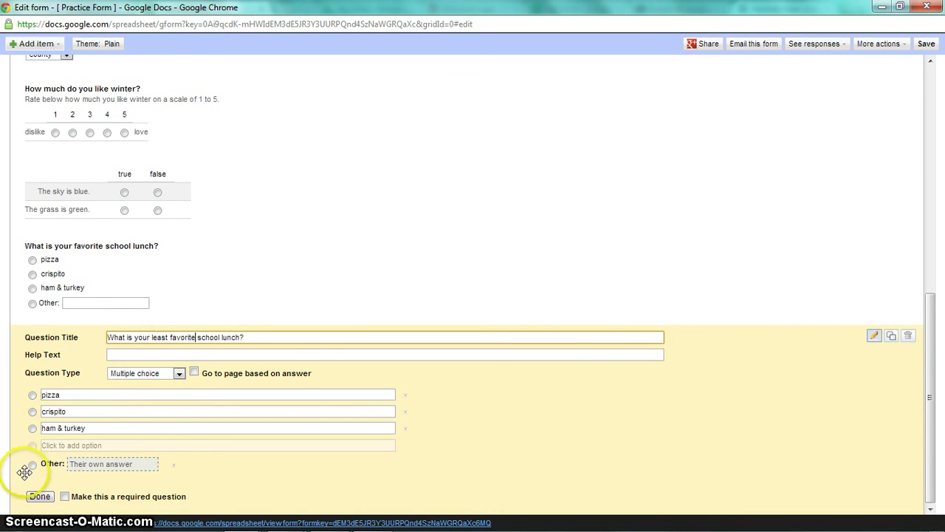
left_click(39, 497)
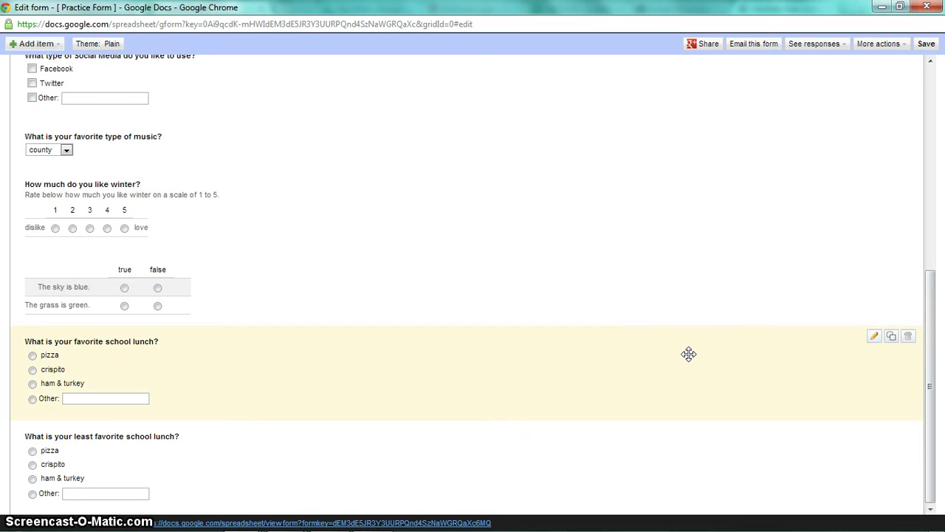
Step: Delete the original "What is your favorite school lunch?" question from the form
left_click(908, 337)
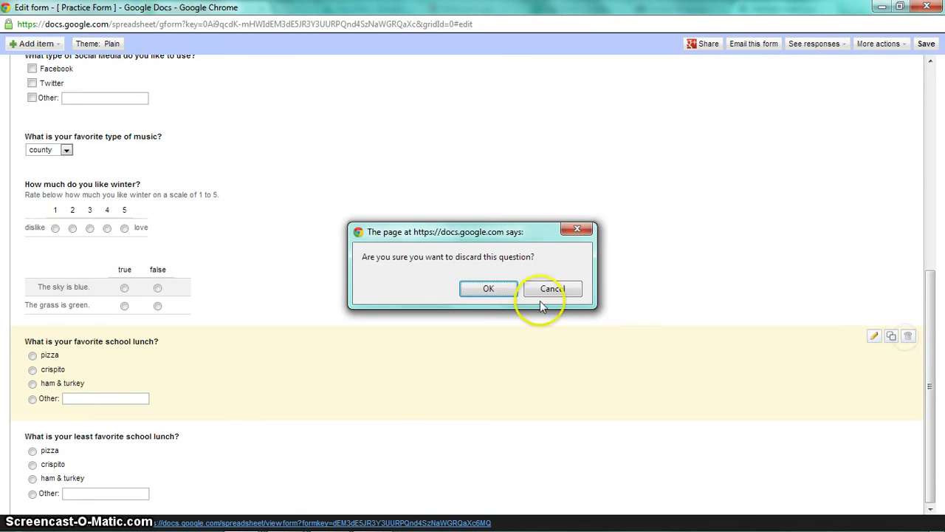
left_click(487, 289)
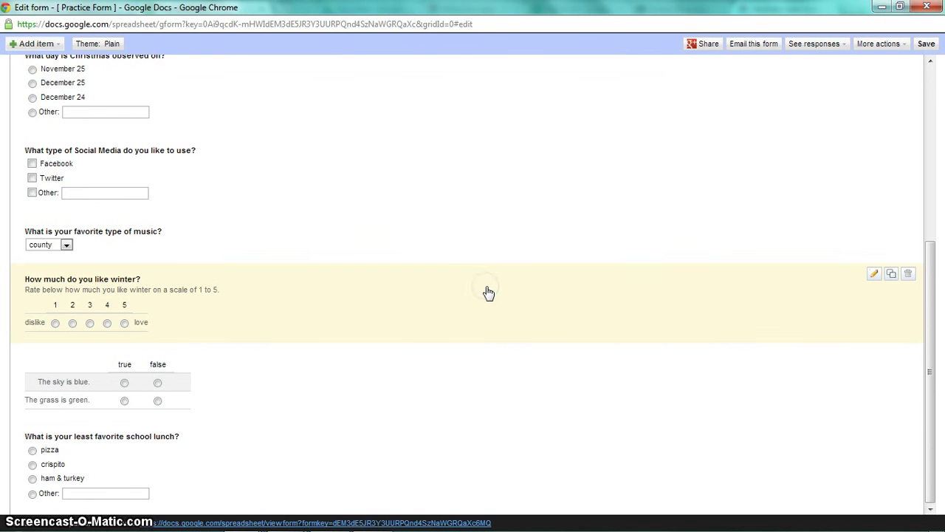
Step: Save the form and apply the Blue Birds theme to it
left_click(930, 45)
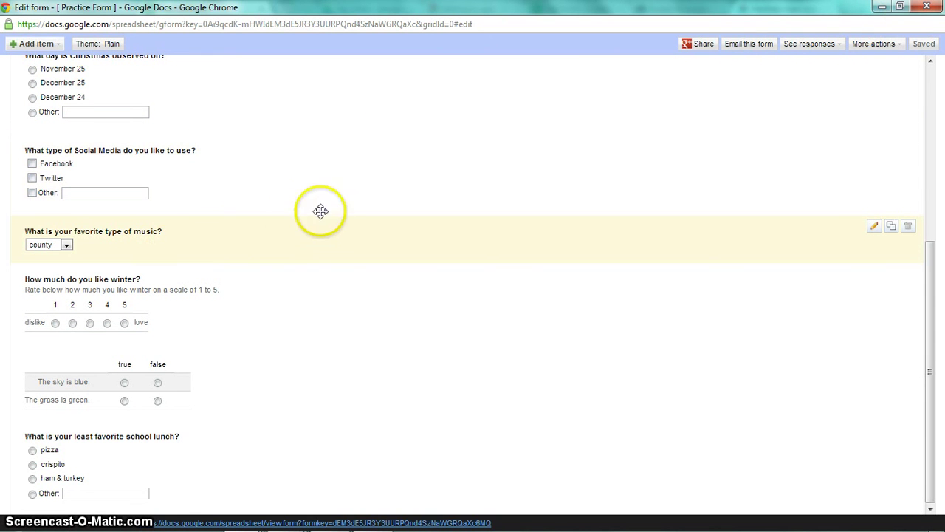
left_click(96, 48)
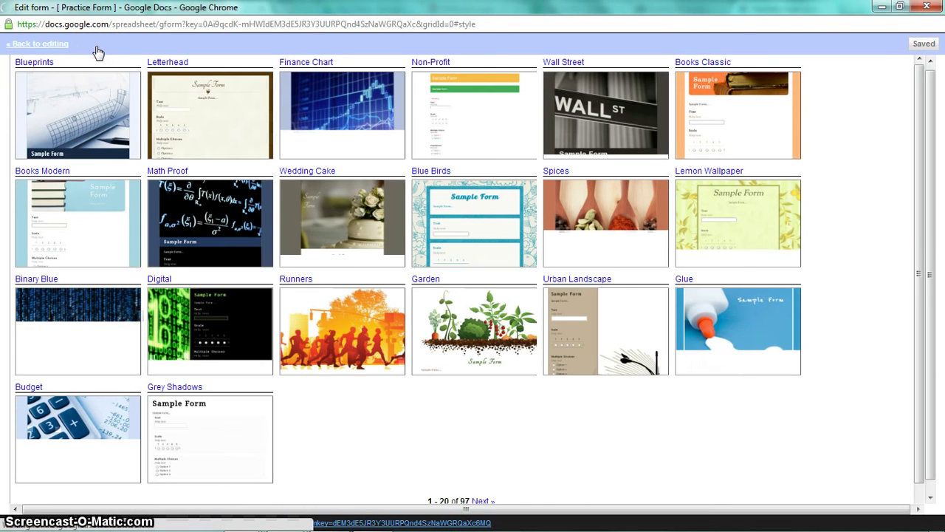
left_click(499, 229)
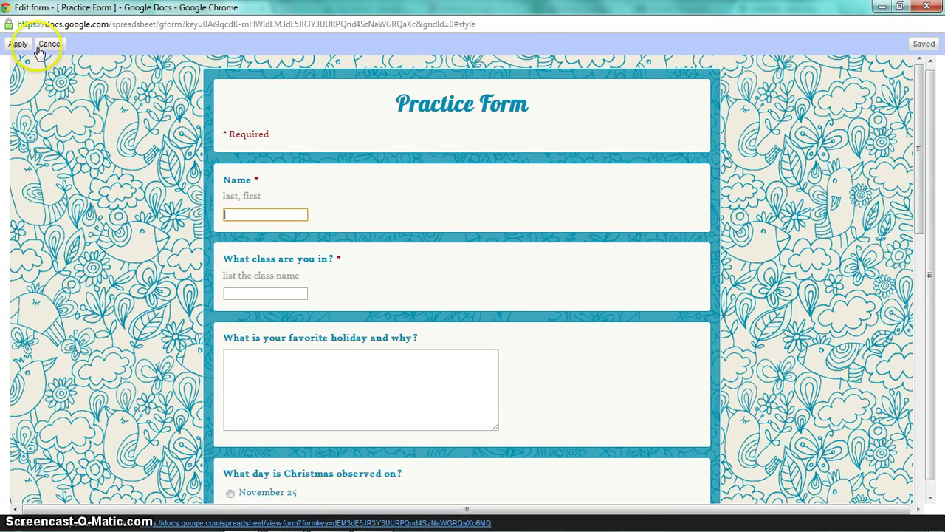
left_click(20, 46)
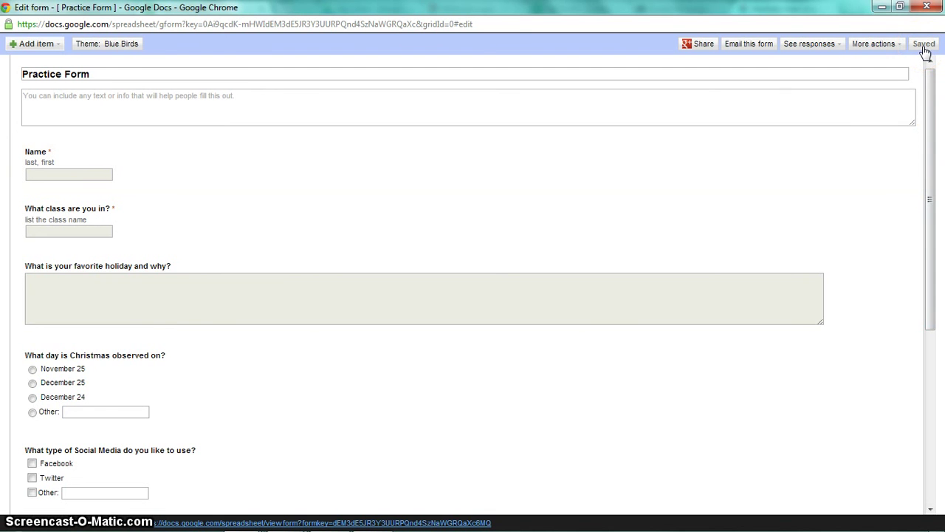
Step: Open the published Practice Form from its public link and review its questions down to the end of the page
mouse_move(637, 199)
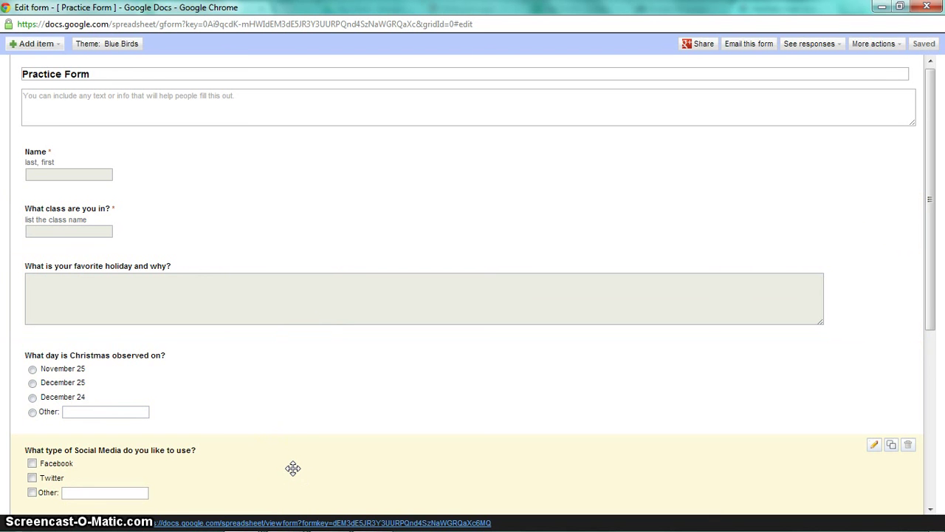
left_click(288, 523)
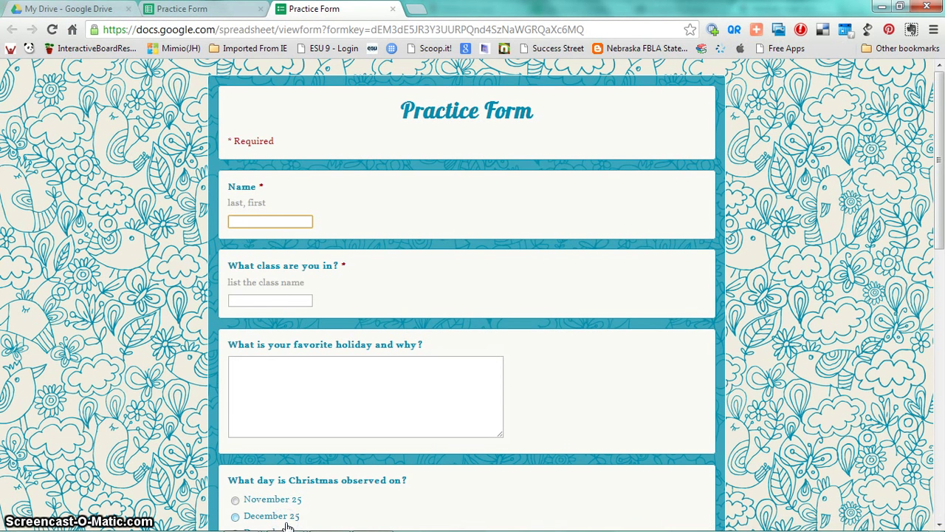
left_click_drag(938, 192, 942, 478)
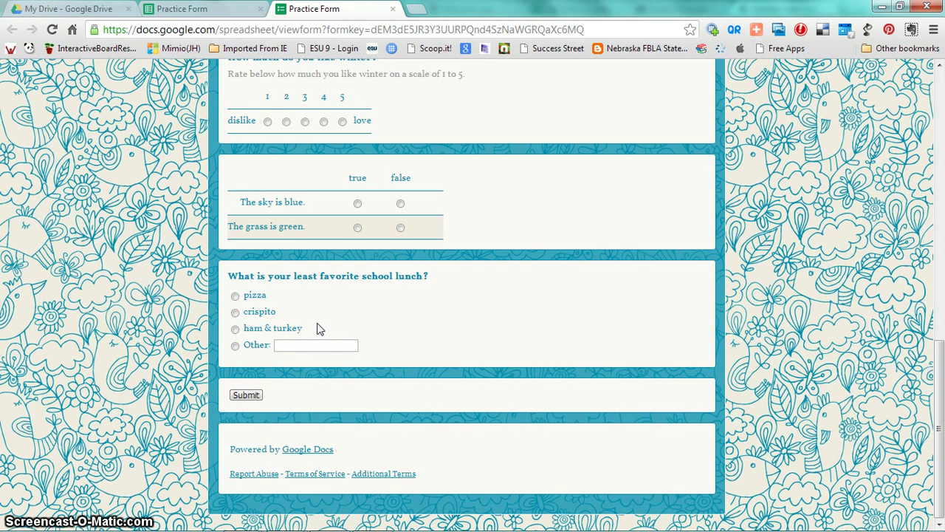
mouse_move(384, 523)
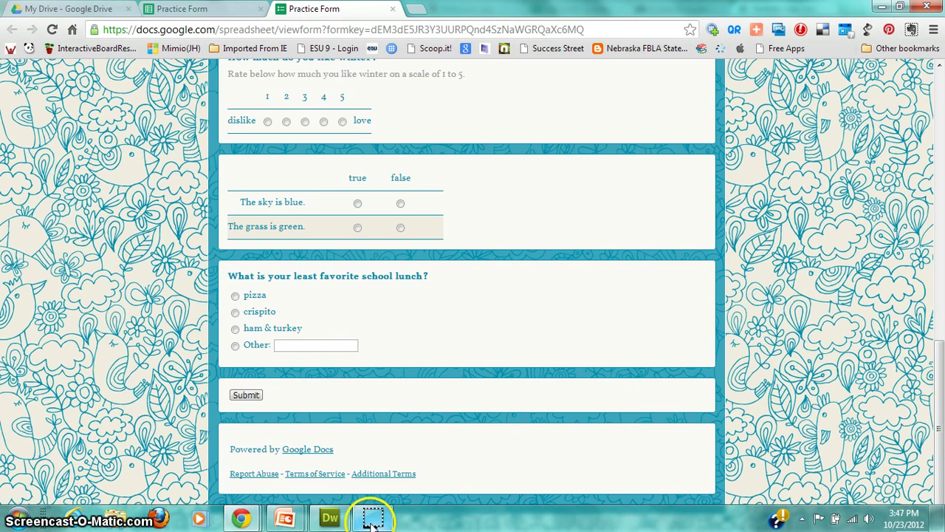